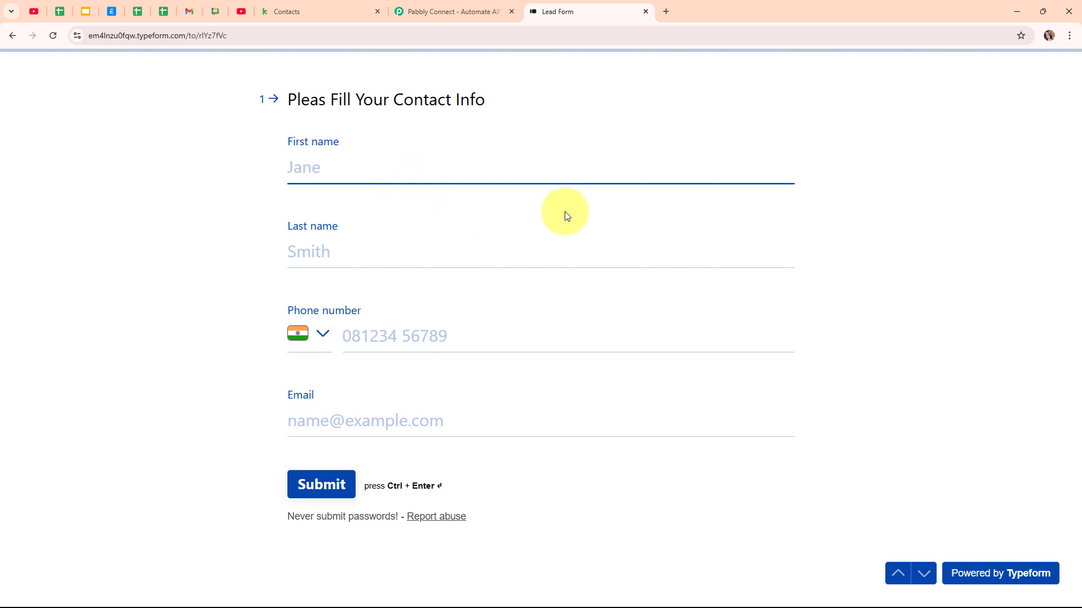
# Step: Compare the Keap People list with the Typeform Lead Form, then bring up the Pabbly Connect homepage
pyautogui.click(332, 10)
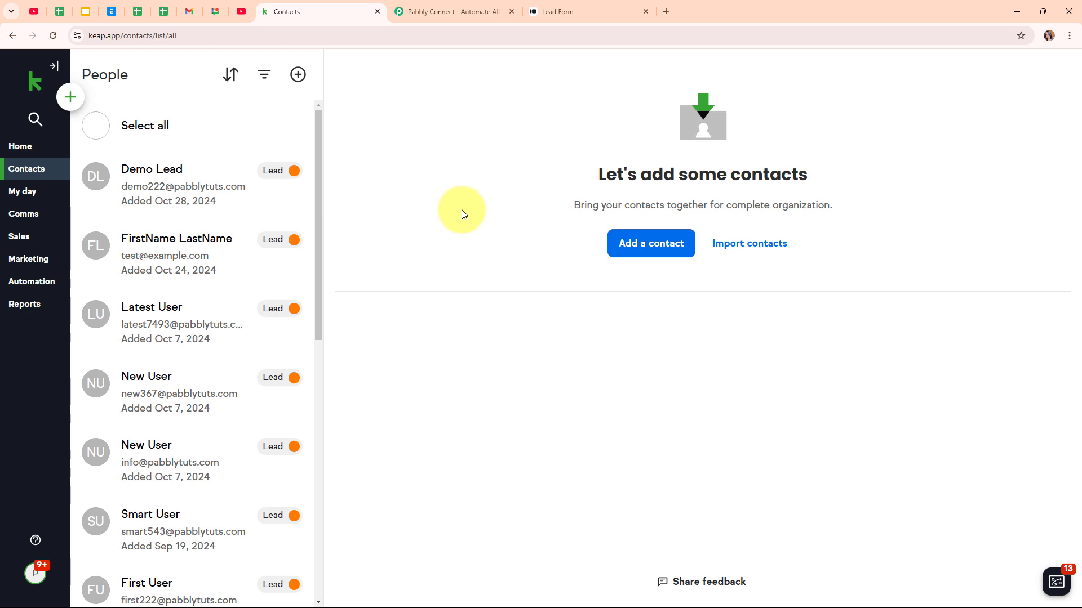
pyautogui.click(553, 11)
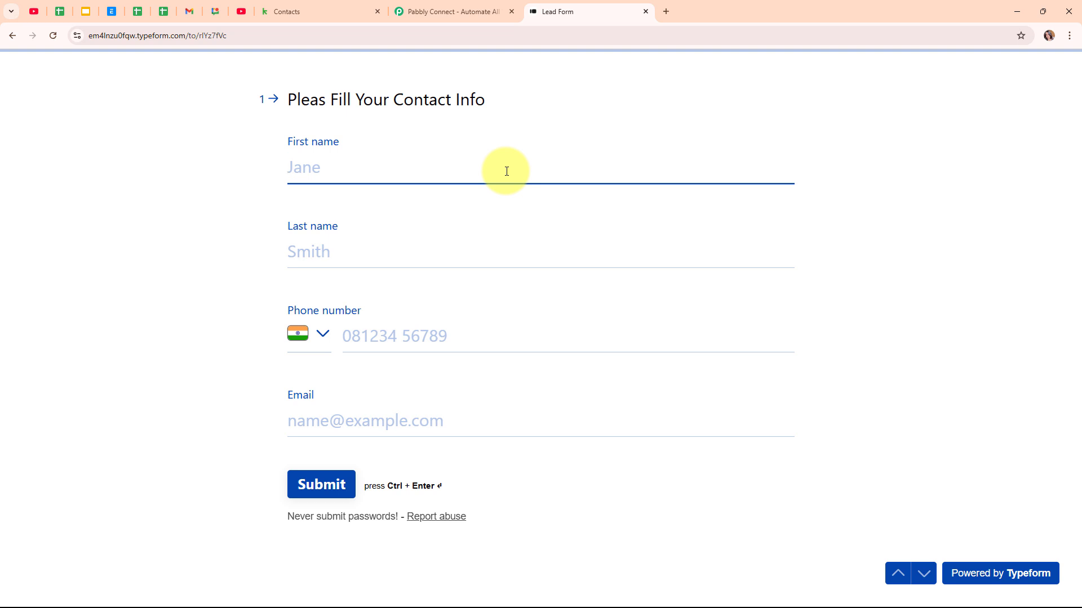
pyautogui.click(345, 7)
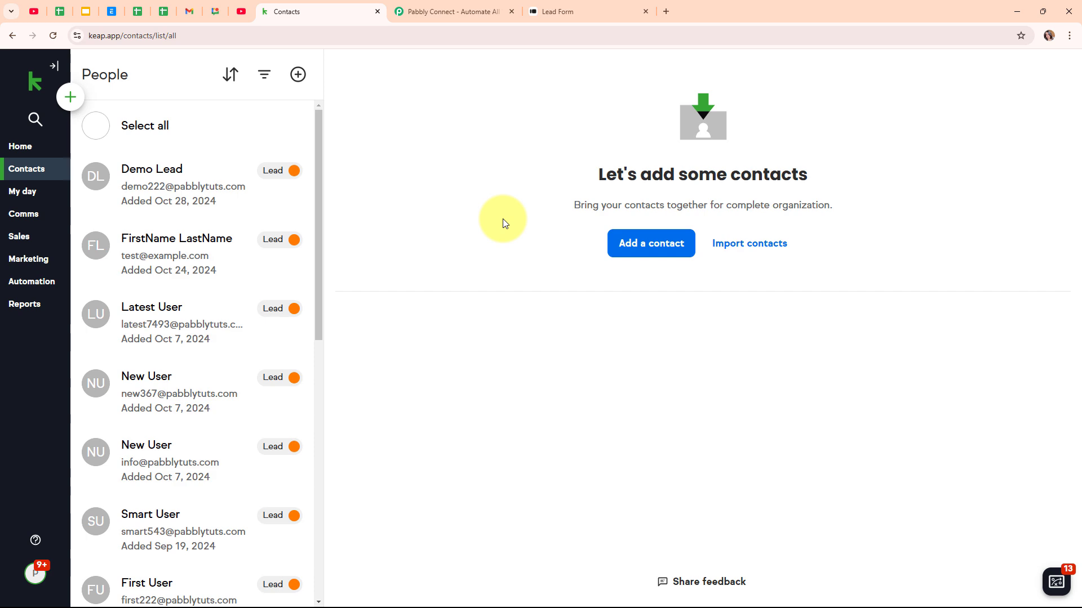
pyautogui.click(544, 18)
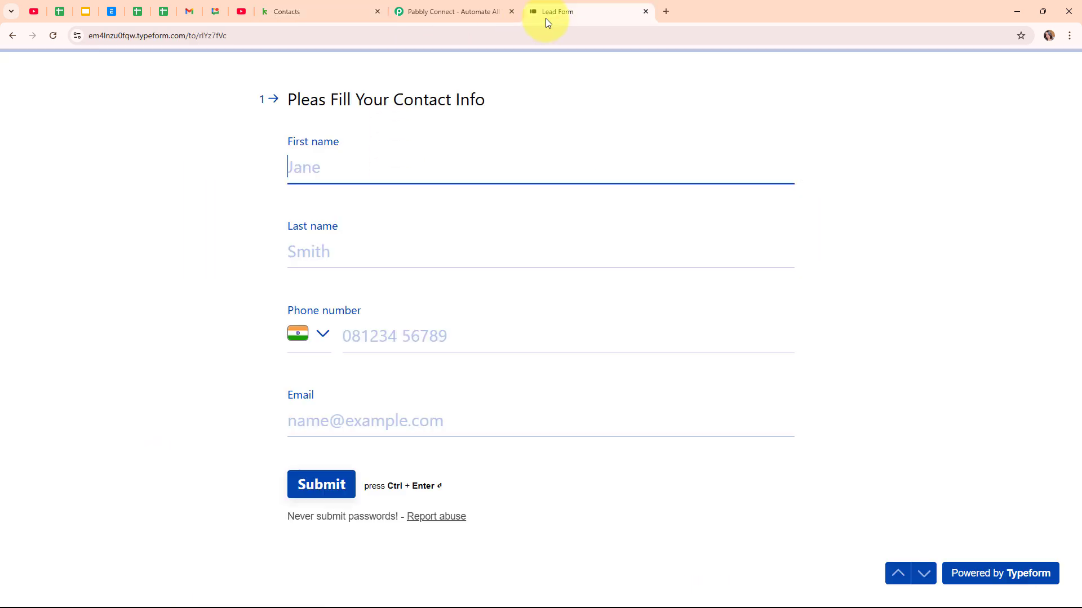
pyautogui.click(304, 6)
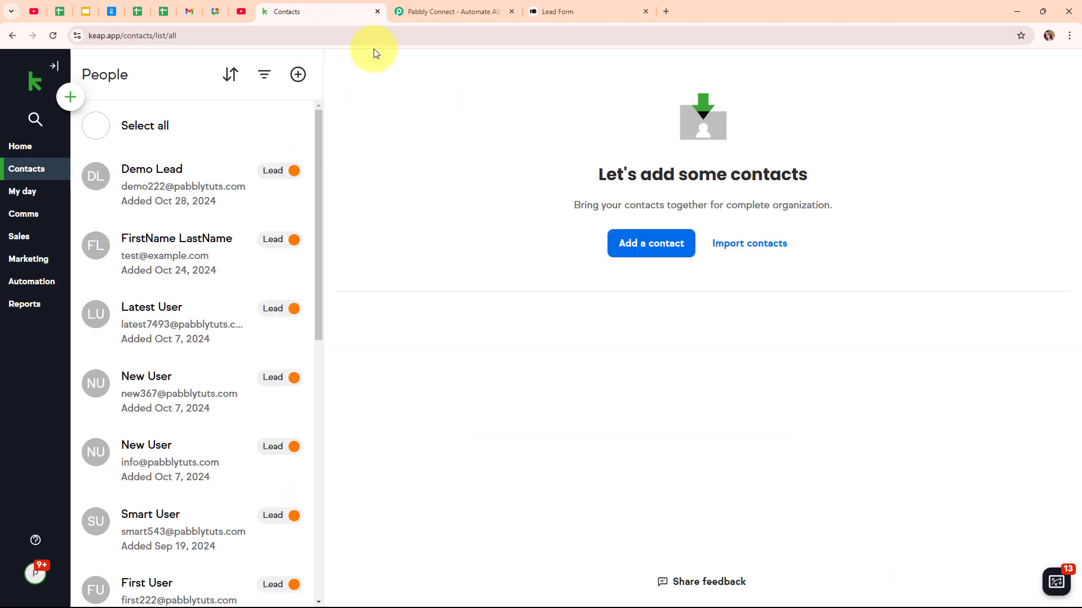
pyautogui.click(451, 5)
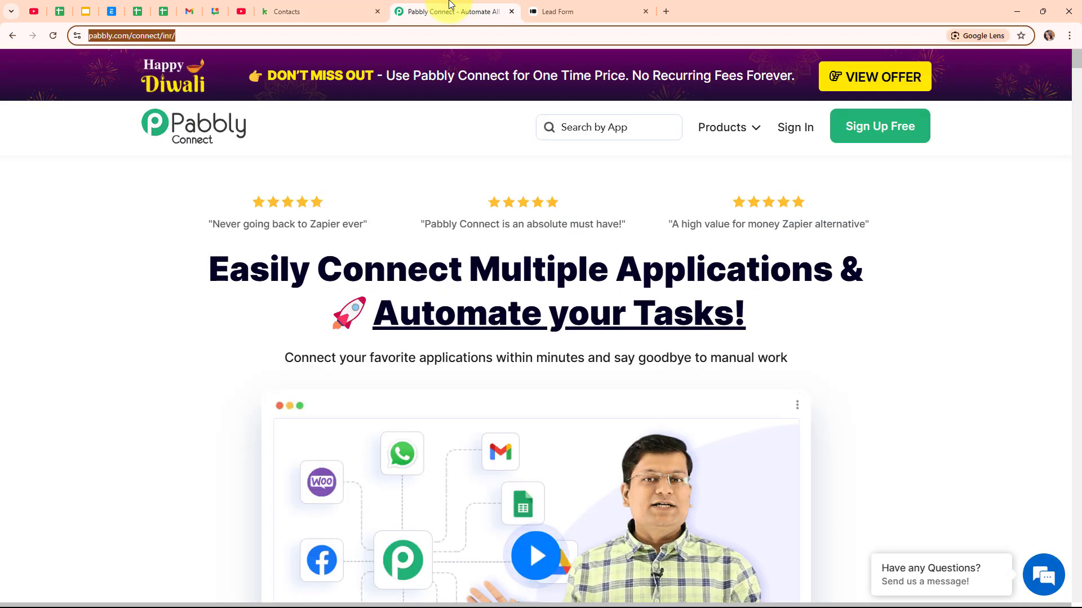
# Step: Sign in to the Pabbly account to reach the All Pabbly Apps dashboard
pyautogui.click(392, 186)
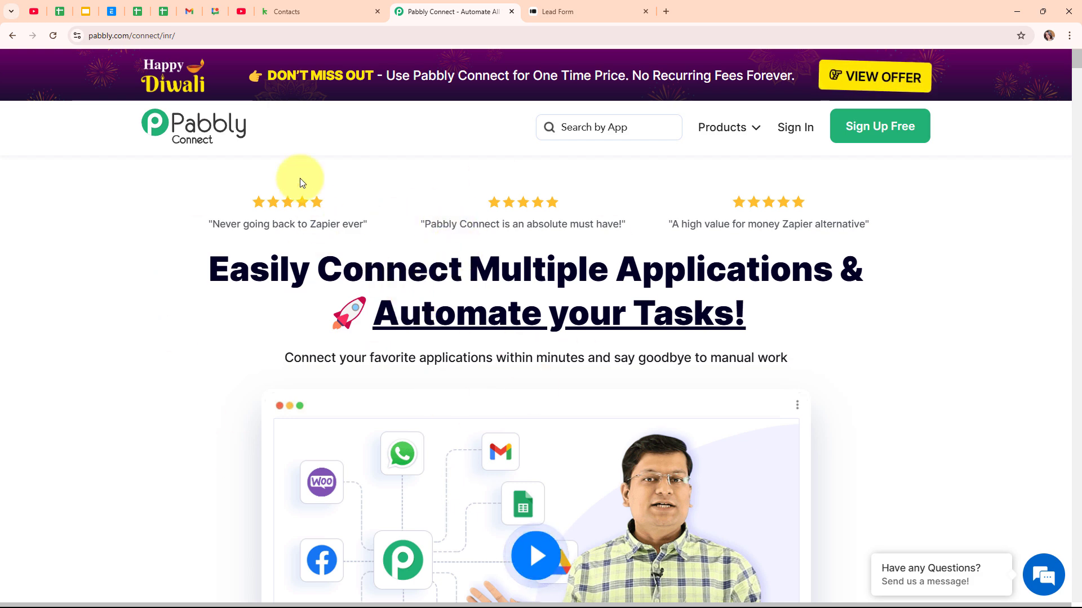
pyautogui.click(252, 37)
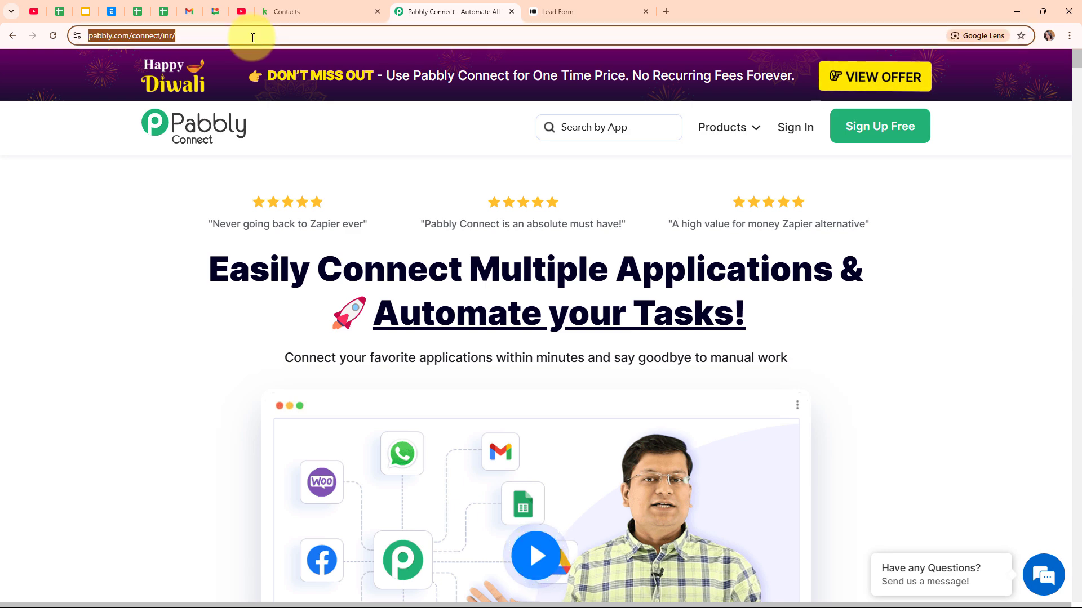
pyautogui.click(345, 151)
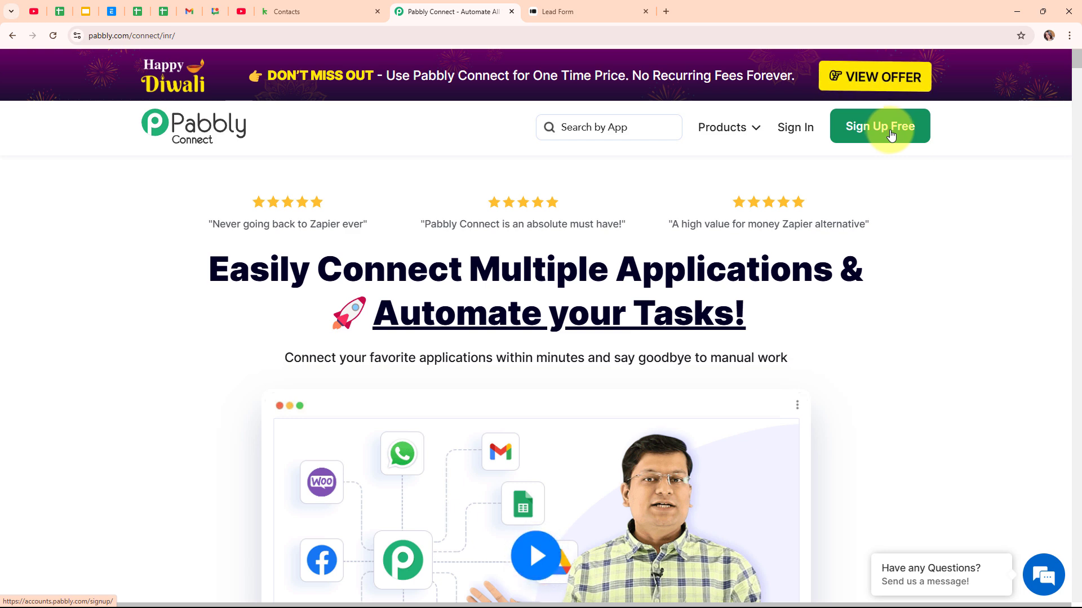
pyautogui.click(810, 129)
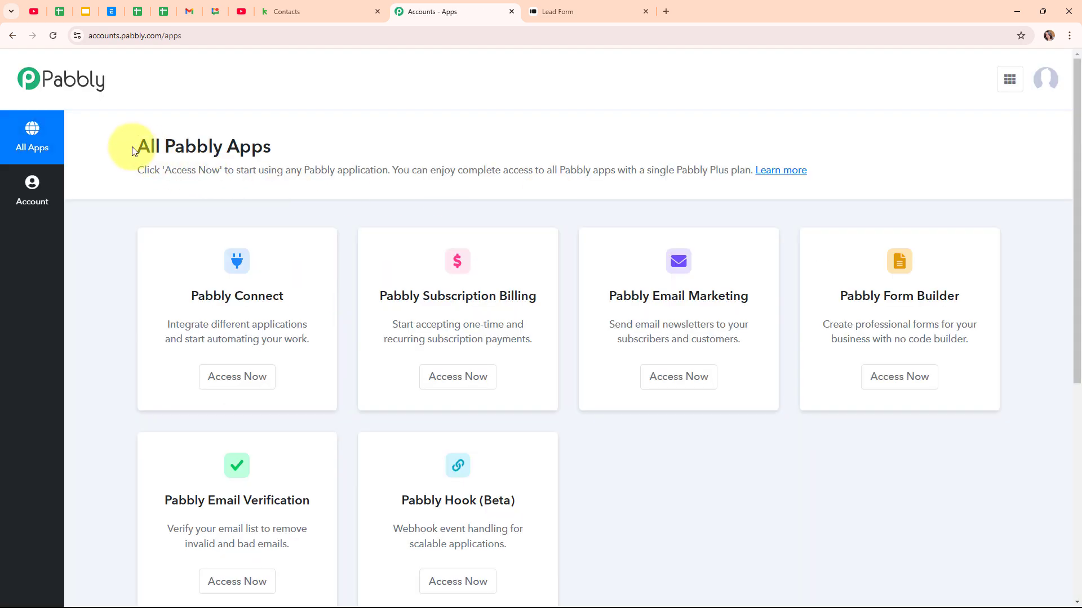
pyautogui.moveTo(131, 147); pyautogui.dragTo(340, 145)
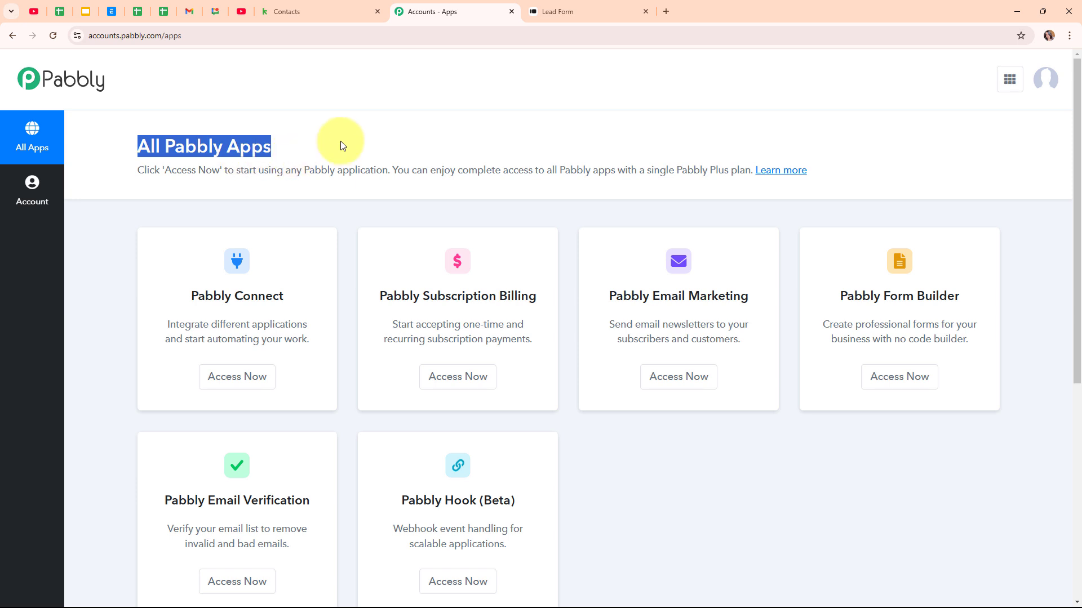
# Step: Launch Pabbly Connect from the apps list to open its Dashboard showing 7603 tasks remaining
pyautogui.click(397, 134)
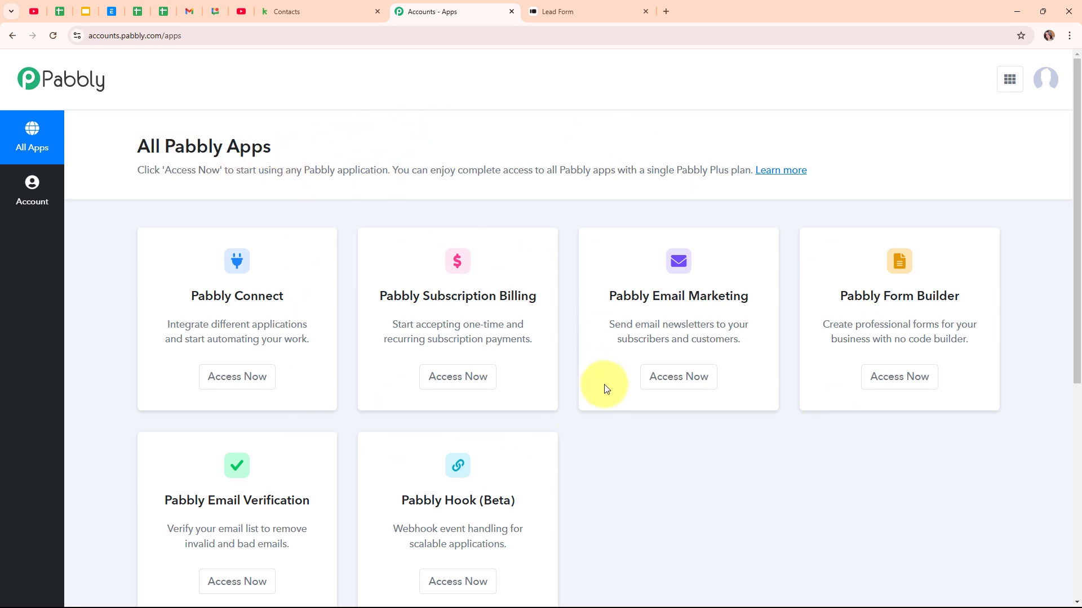
pyautogui.click(262, 391)
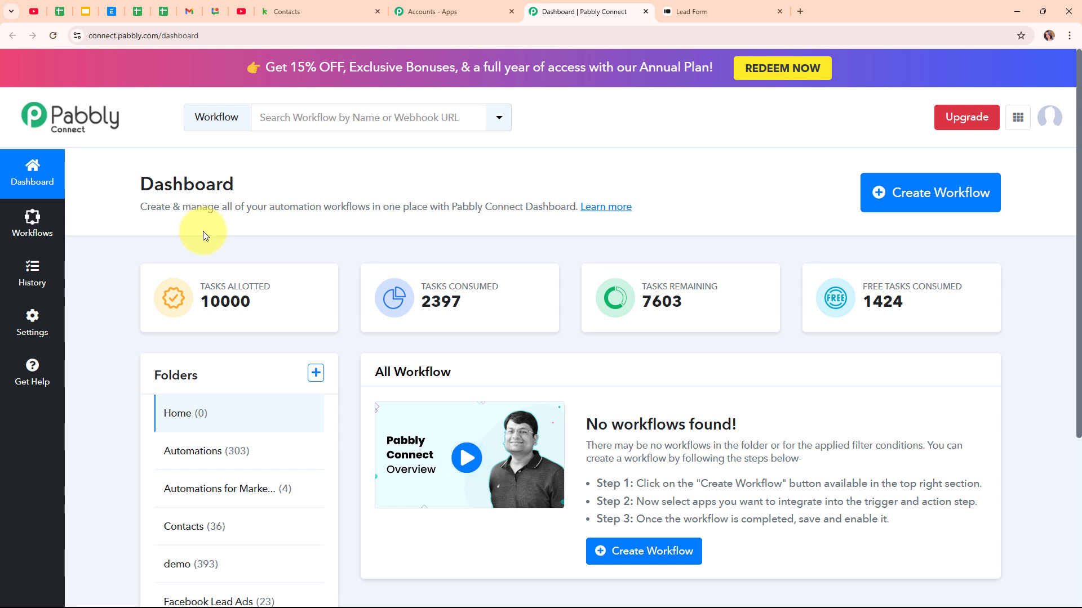
# Step: Name a new workflow 'Create or Update Keap Contact on Typeform Submission' and file it in Automations
pyautogui.click(935, 202)
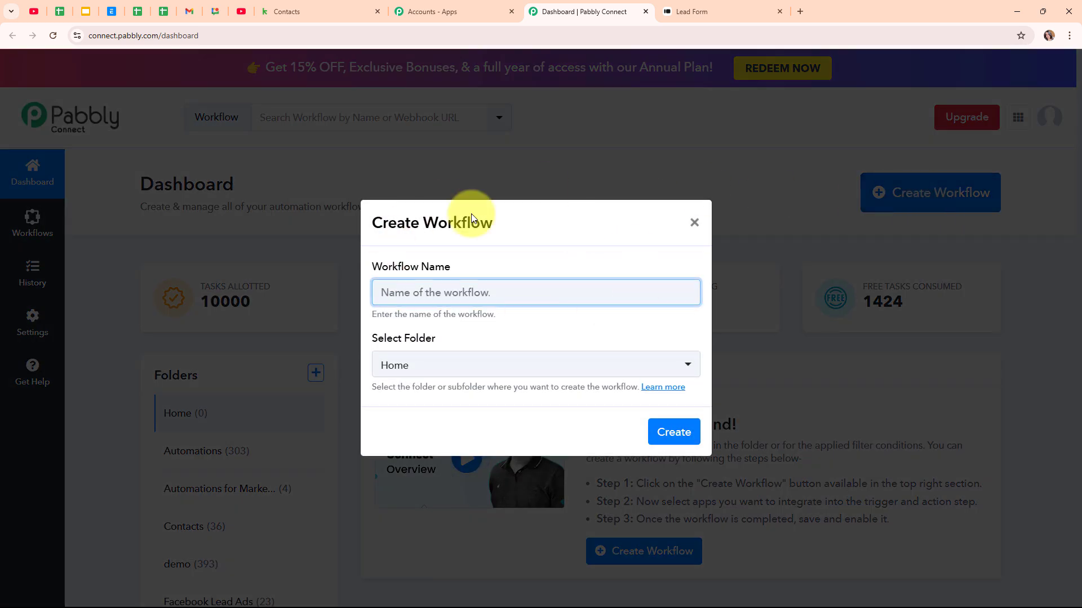
pyautogui.click(488, 295)
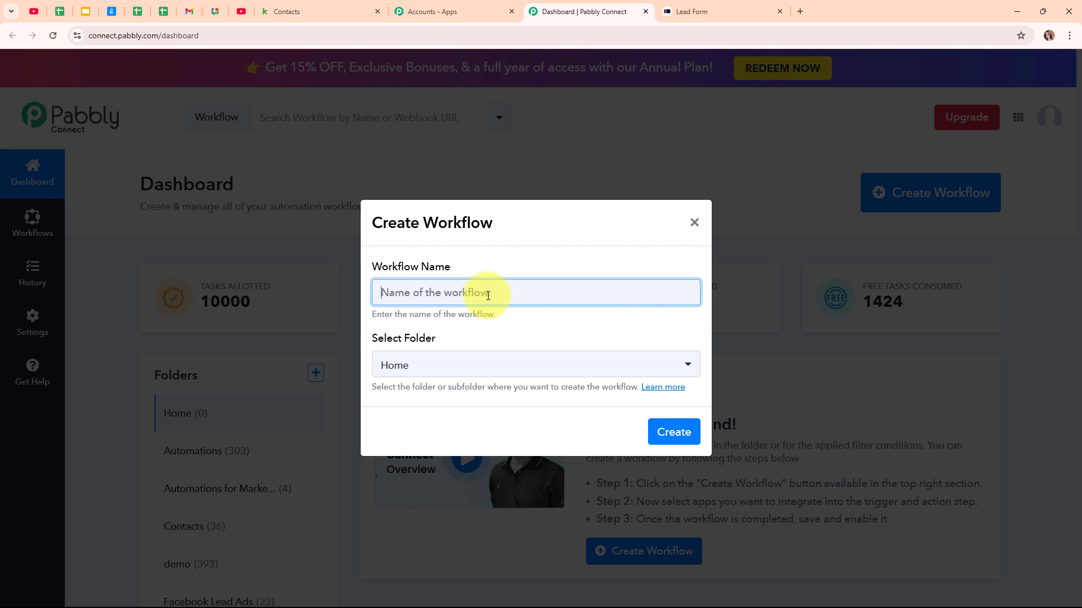
pyautogui.write('Create or Update Keap Contact on Typeform Submission')
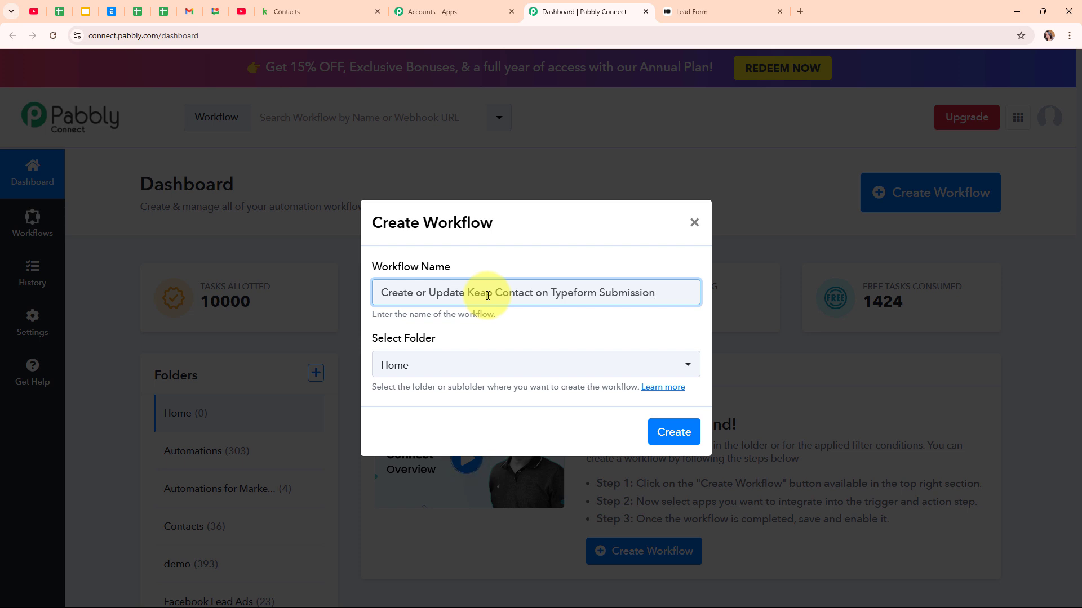
pyautogui.click(555, 372)
pyautogui.click(416, 166)
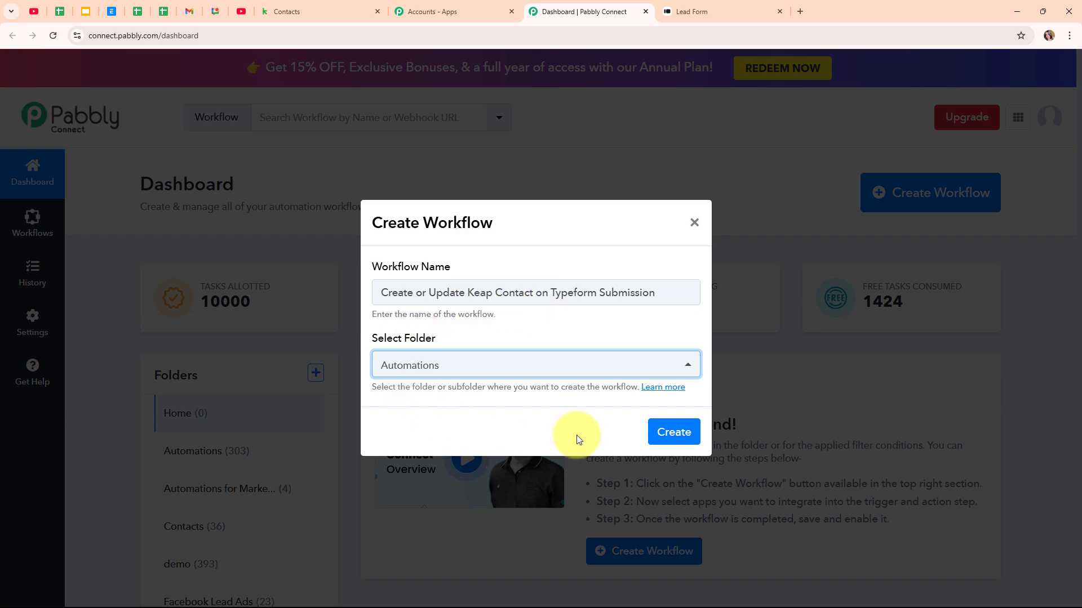
# Step: Read the Learn more help page about workflow folders, then close it
pyautogui.click(680, 389)
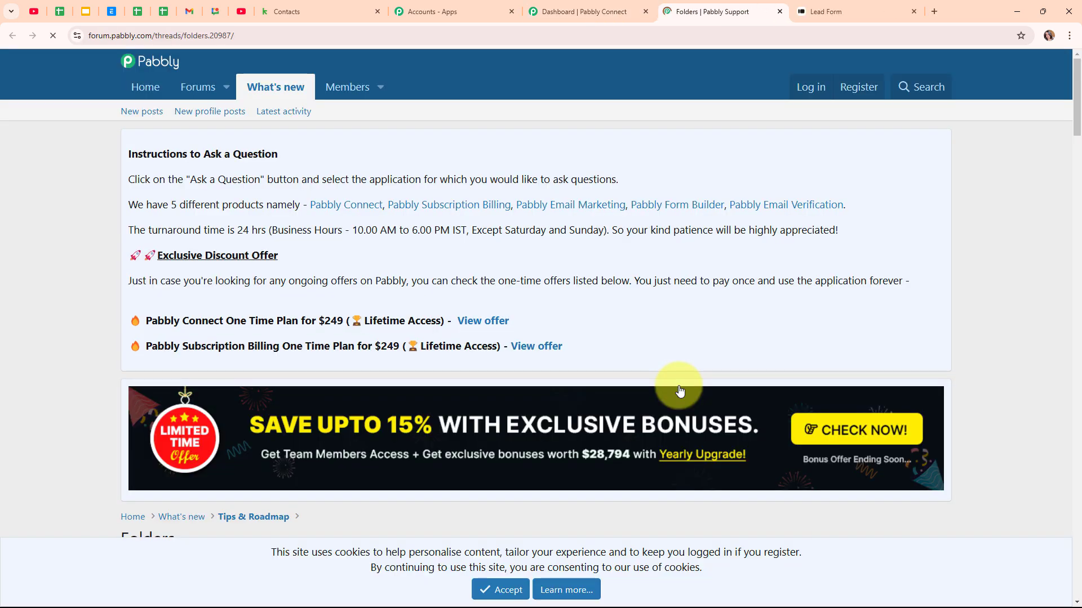
pyautogui.scroll(-8, 682, 395)
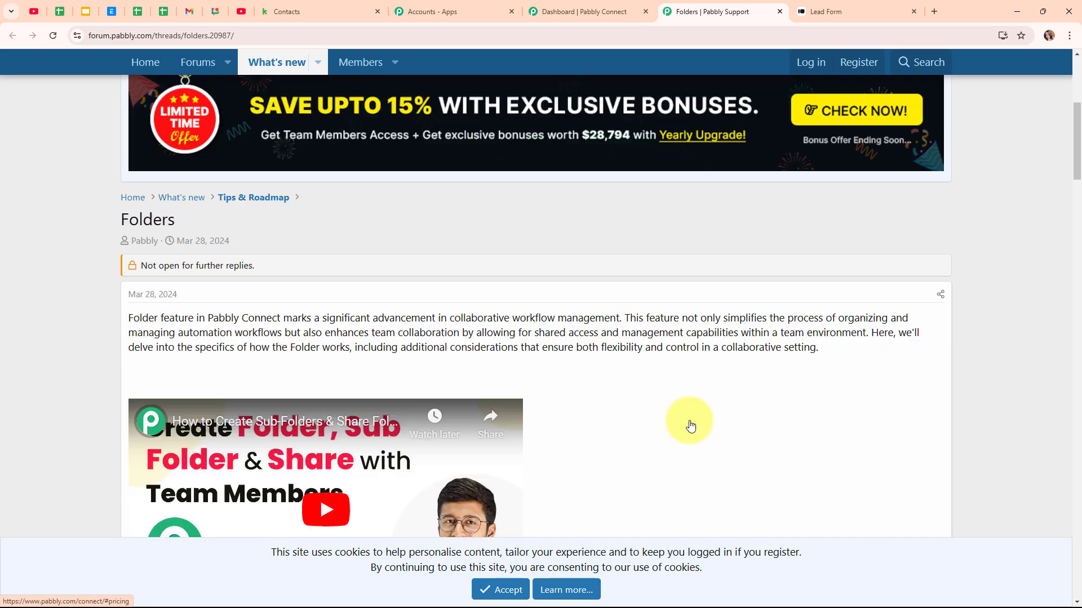
pyautogui.scroll(-1, 690, 426)
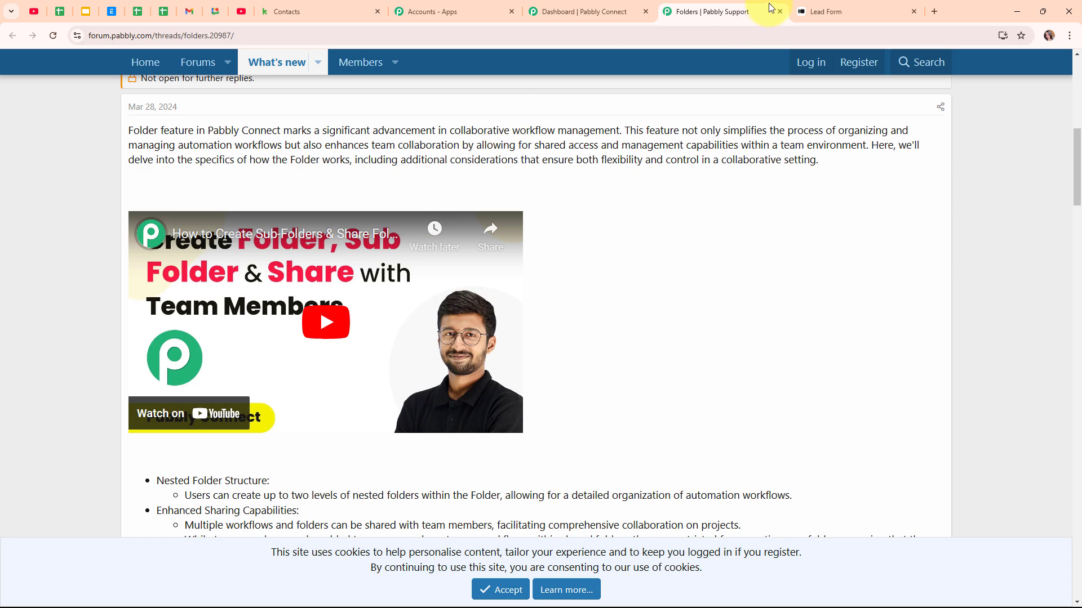
pyautogui.click(779, 11)
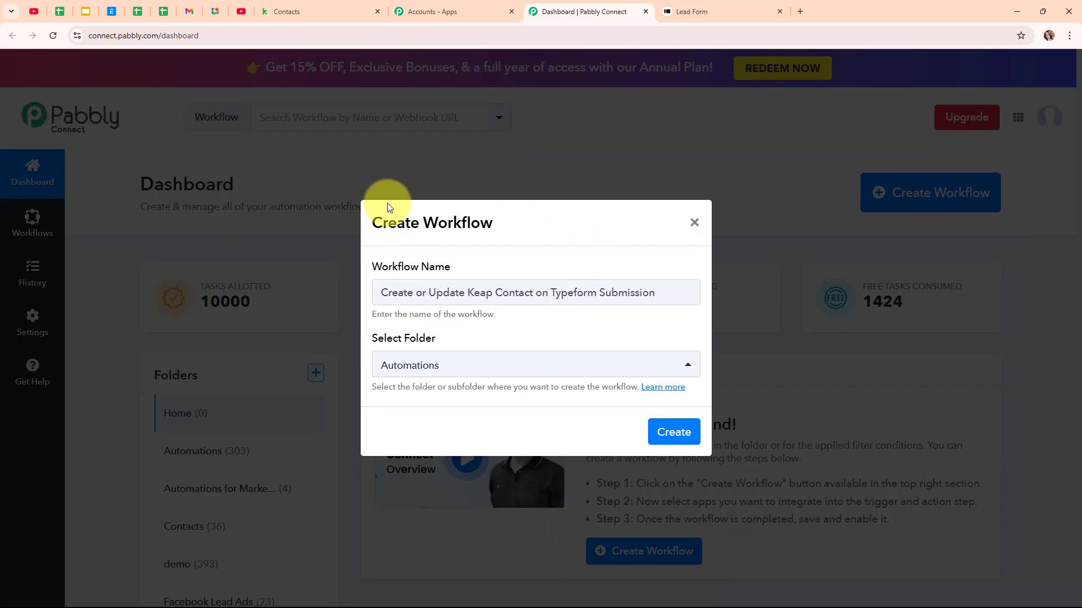
# Step: Create the workflow, then collapse and re-expand the trigger step to reveal Choose App
pyautogui.click(675, 434)
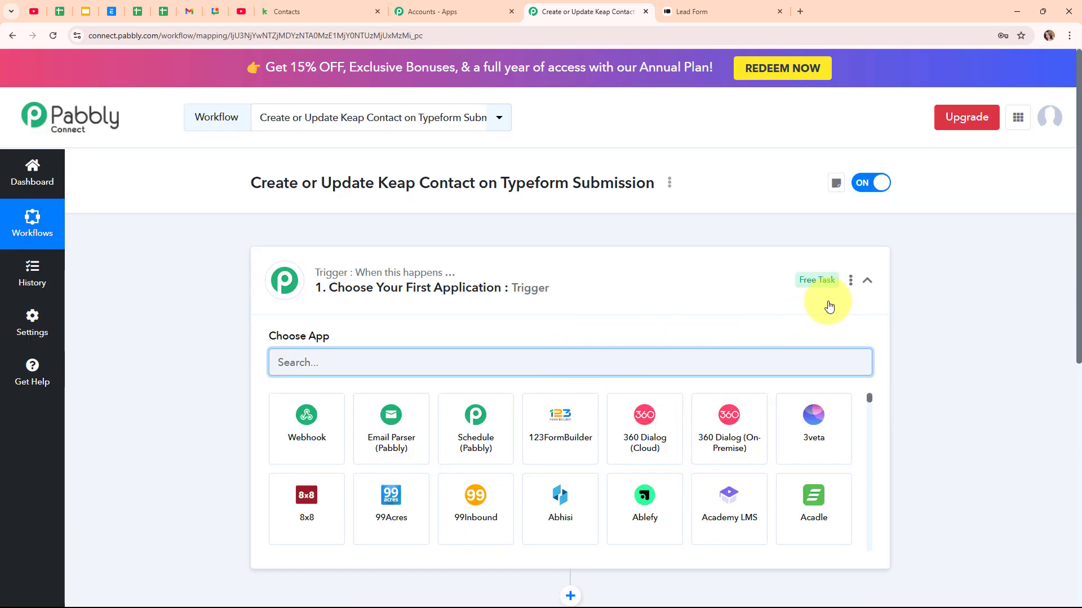
pyautogui.click(867, 280)
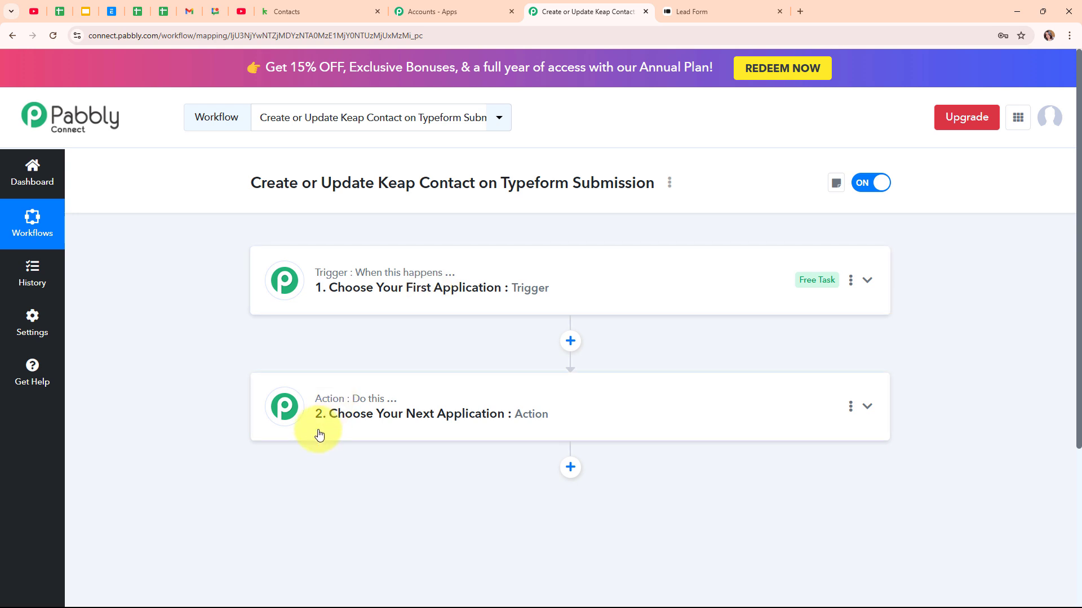
pyautogui.moveTo(386, 407)
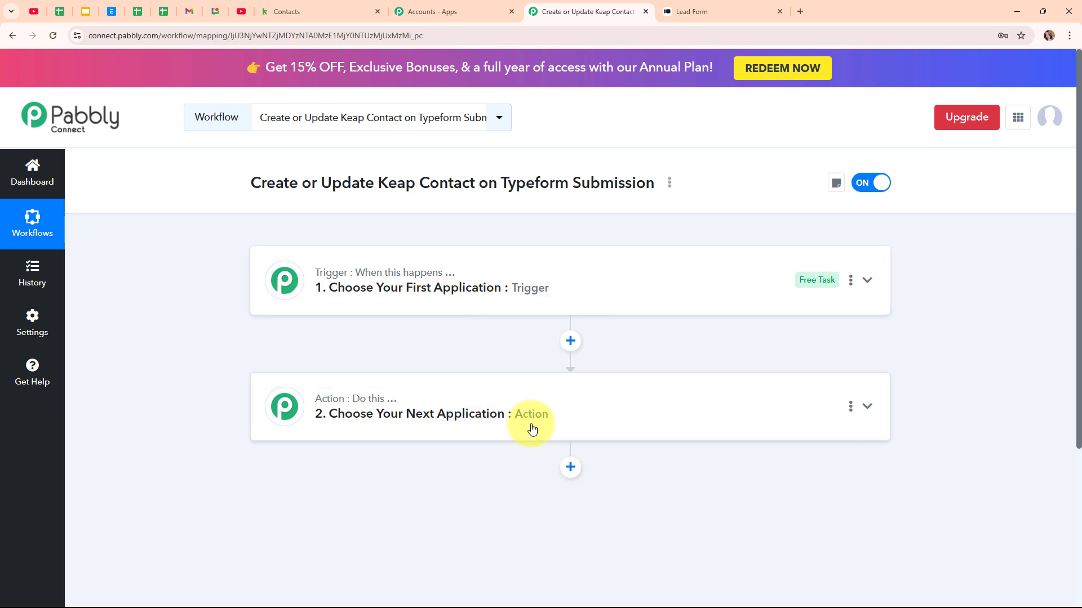
pyautogui.click(870, 282)
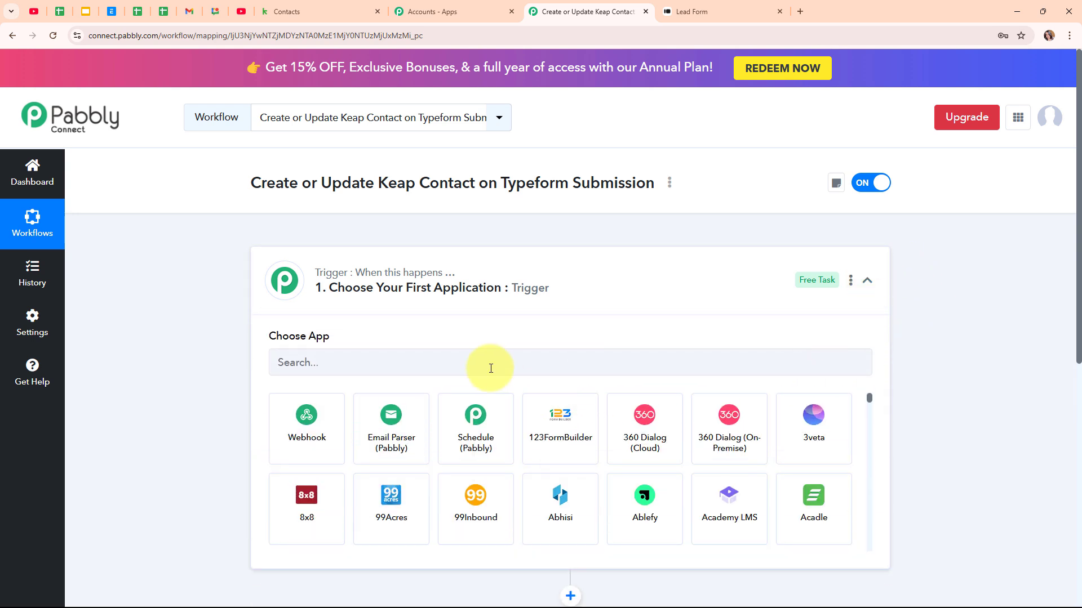
# Step: Set the trigger app to Typeform with the New Entry trigger event
pyautogui.click(475, 362)
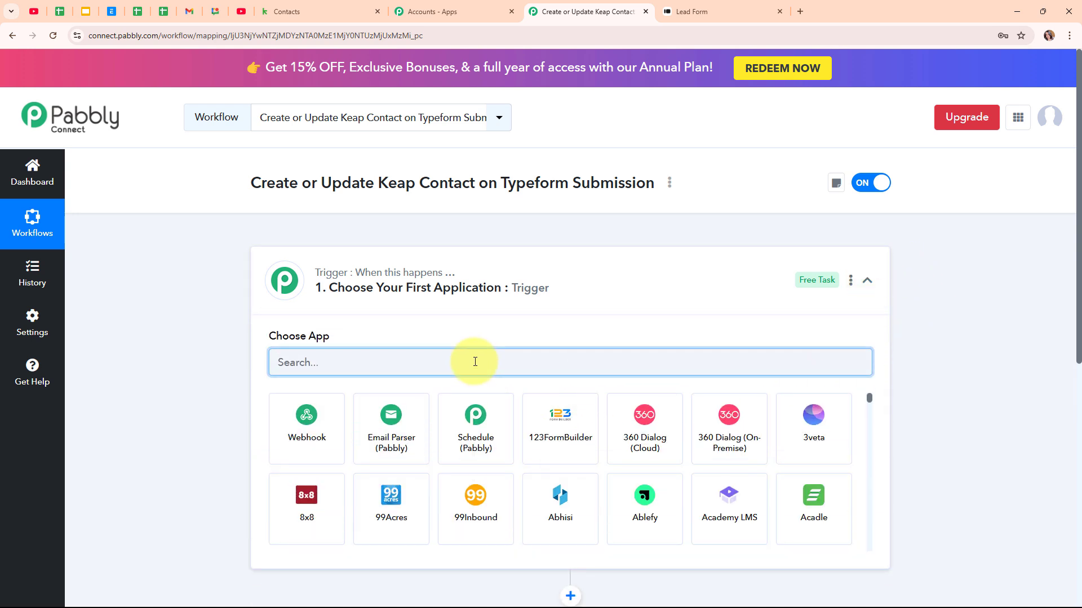
pyautogui.write('Type')
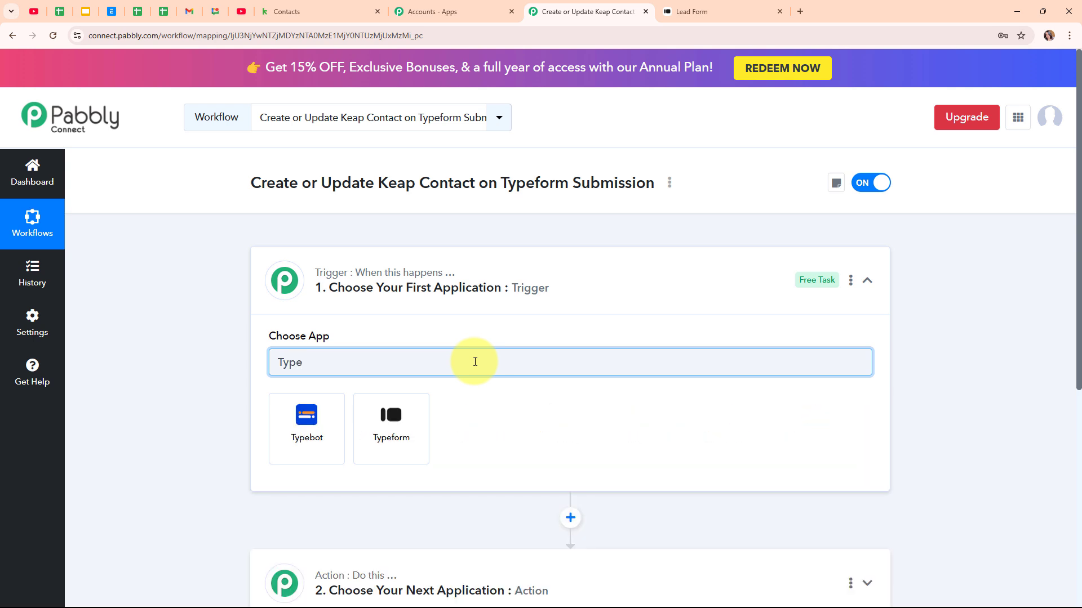
pyautogui.click(407, 436)
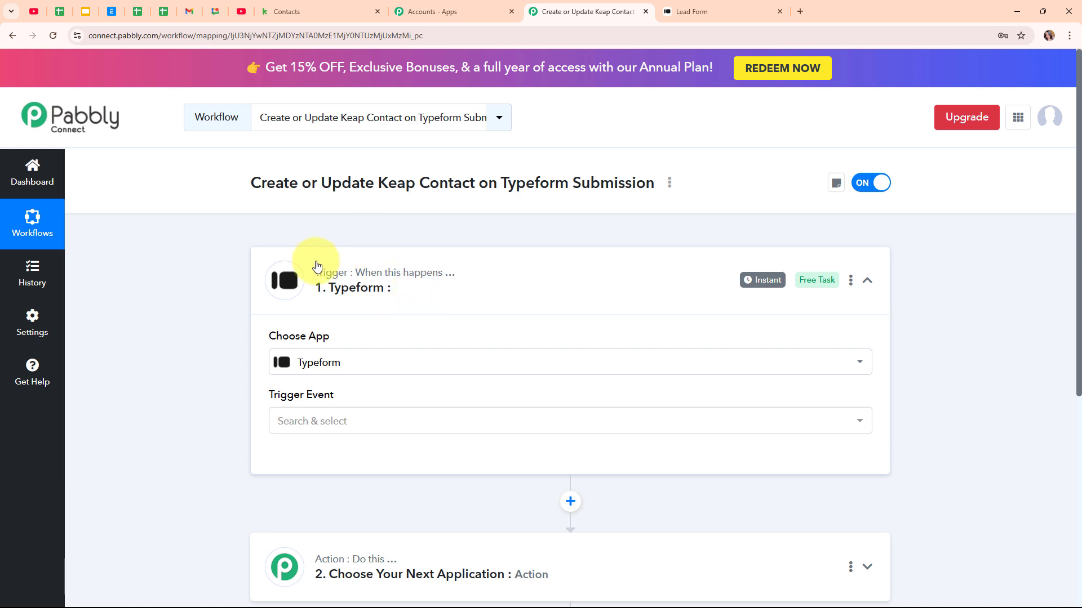
pyautogui.click(373, 428)
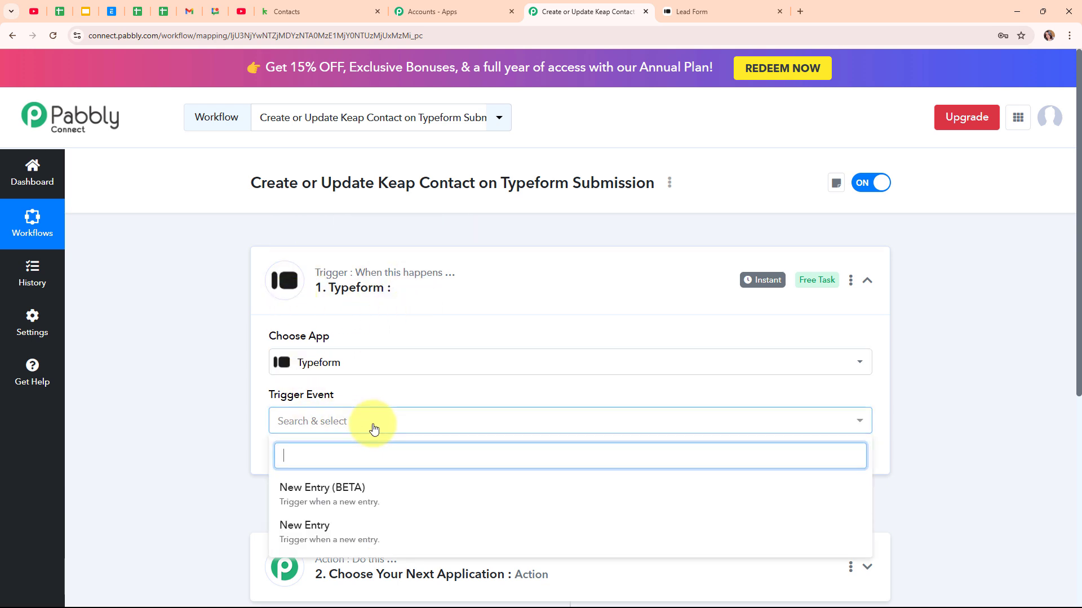
pyautogui.click(395, 525)
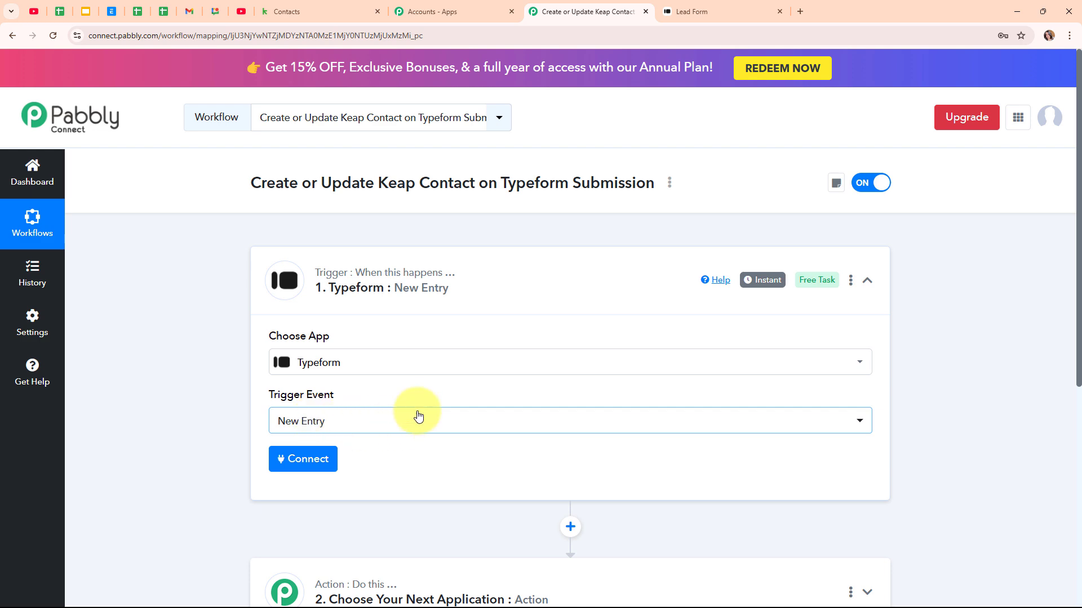
# Step: Add a new Typeform connection and accept Pabbly Connect's access in the authorization popup
pyautogui.click(311, 466)
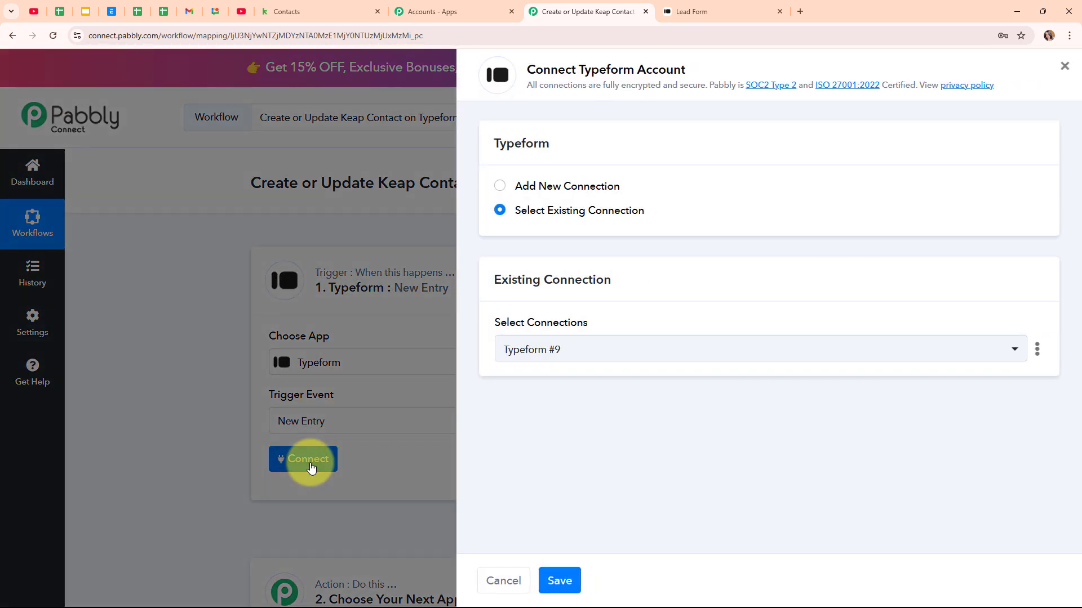
pyautogui.click(502, 188)
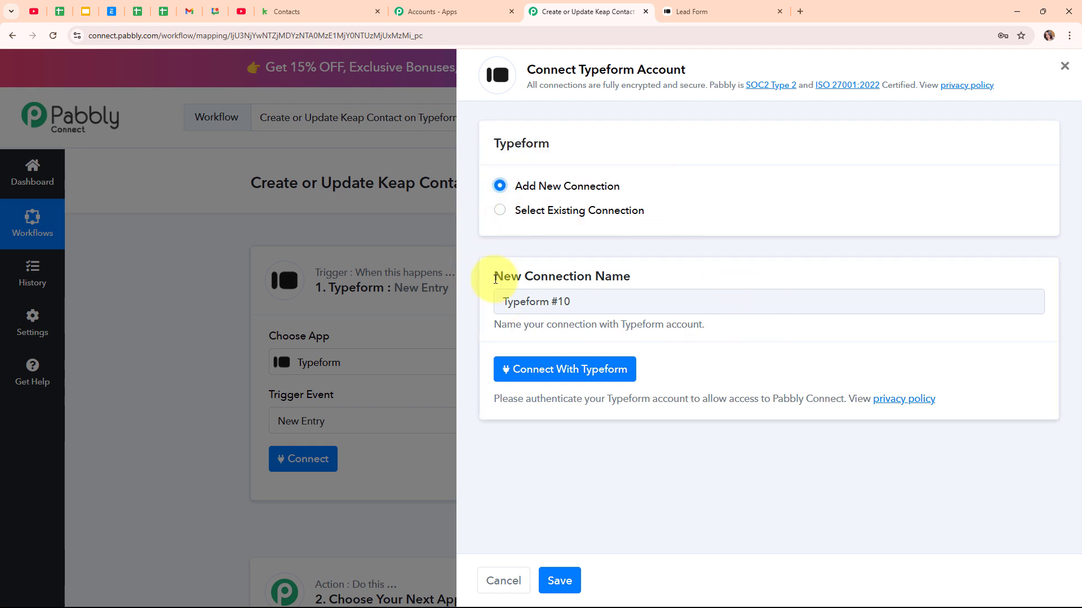
pyautogui.click(601, 384)
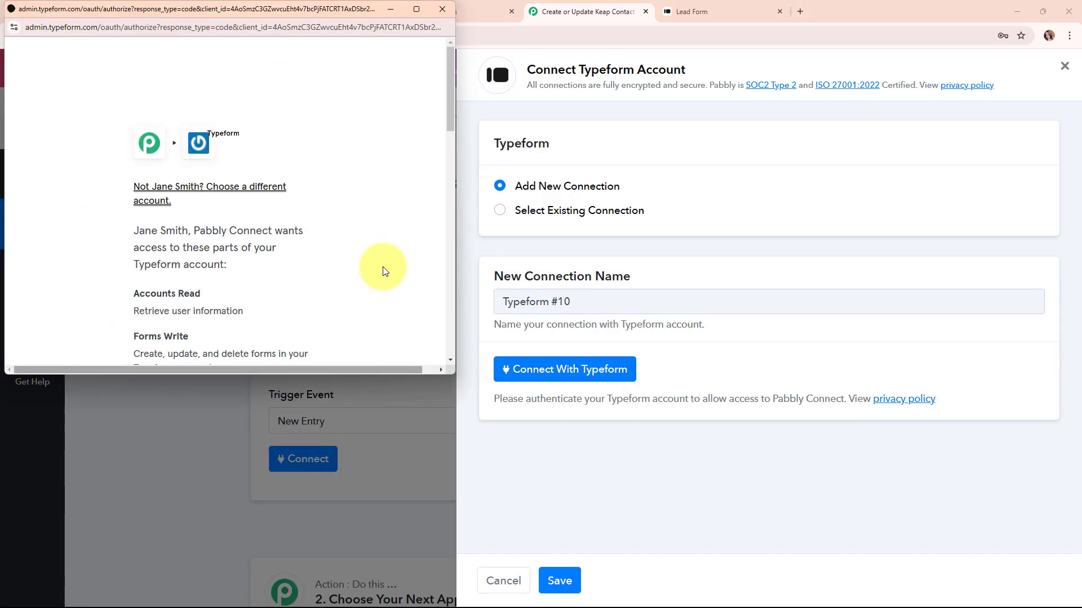
pyautogui.scroll(-7, 323, 228)
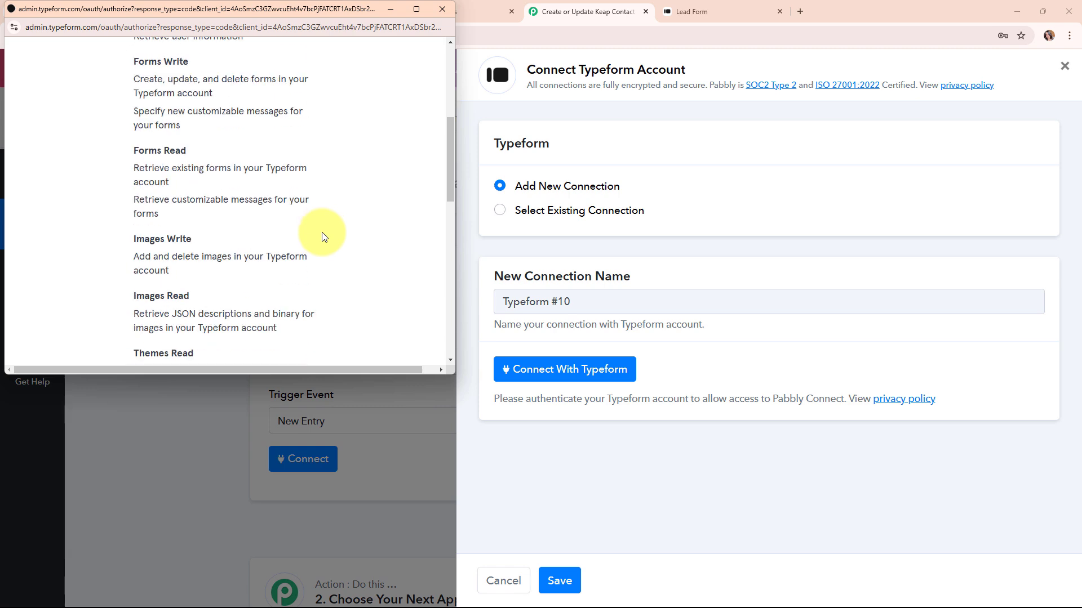
pyautogui.scroll(-10, 322, 233)
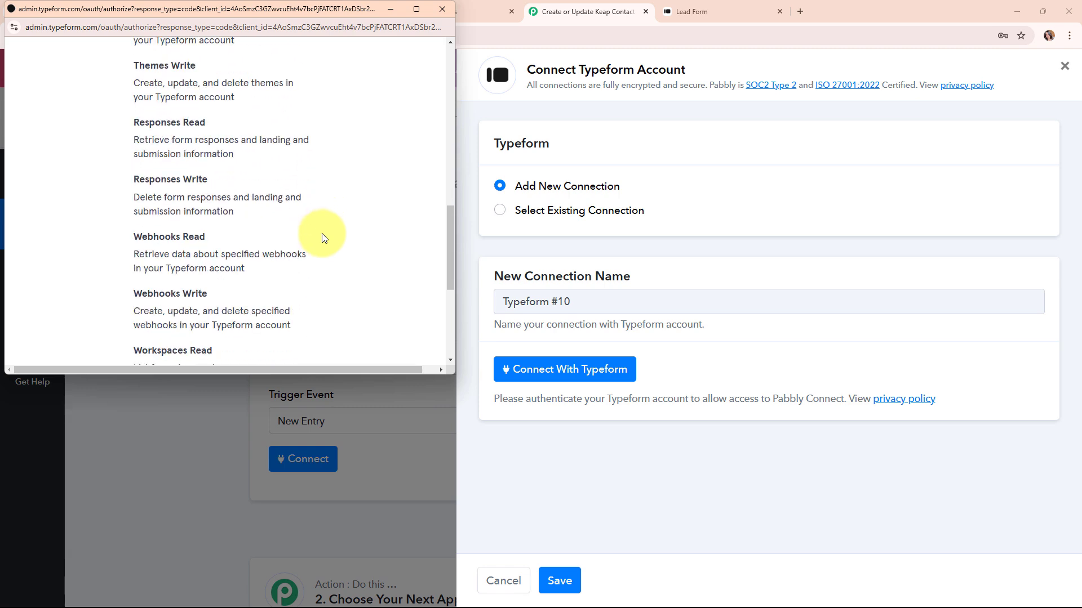
pyautogui.click(286, 245)
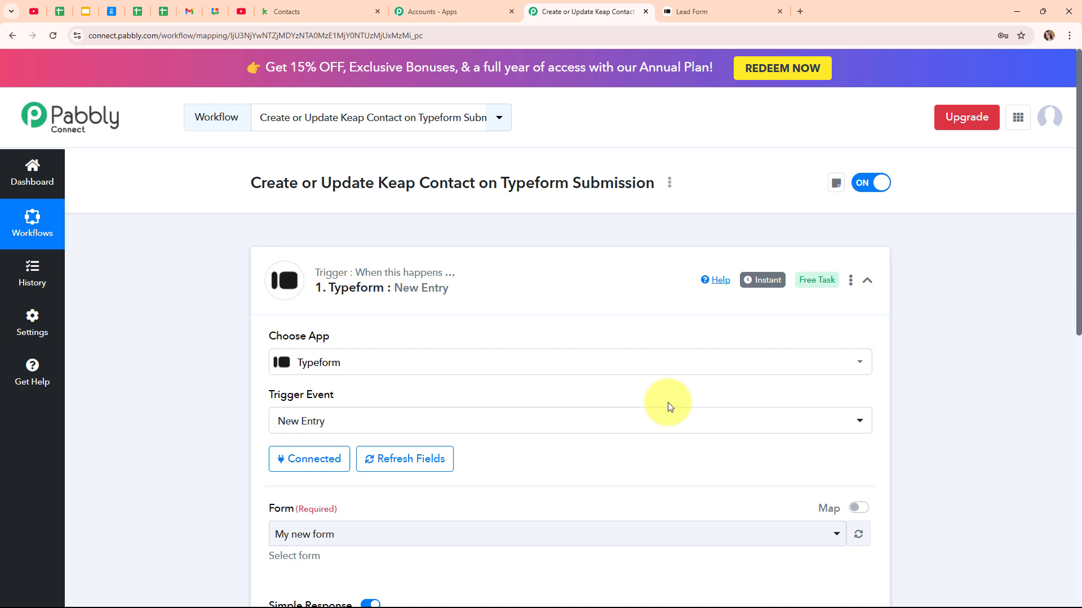
# Step: Choose Lead Form as the trigger form and save it to send a test request
pyautogui.scroll(-2, 668, 406)
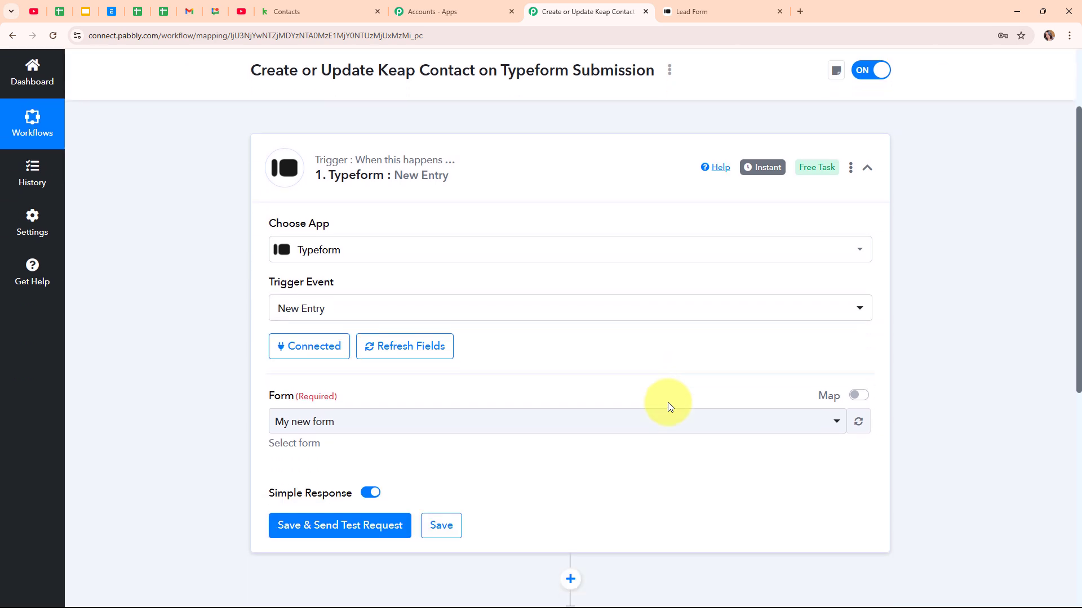
pyautogui.scroll(-2, 668, 405)
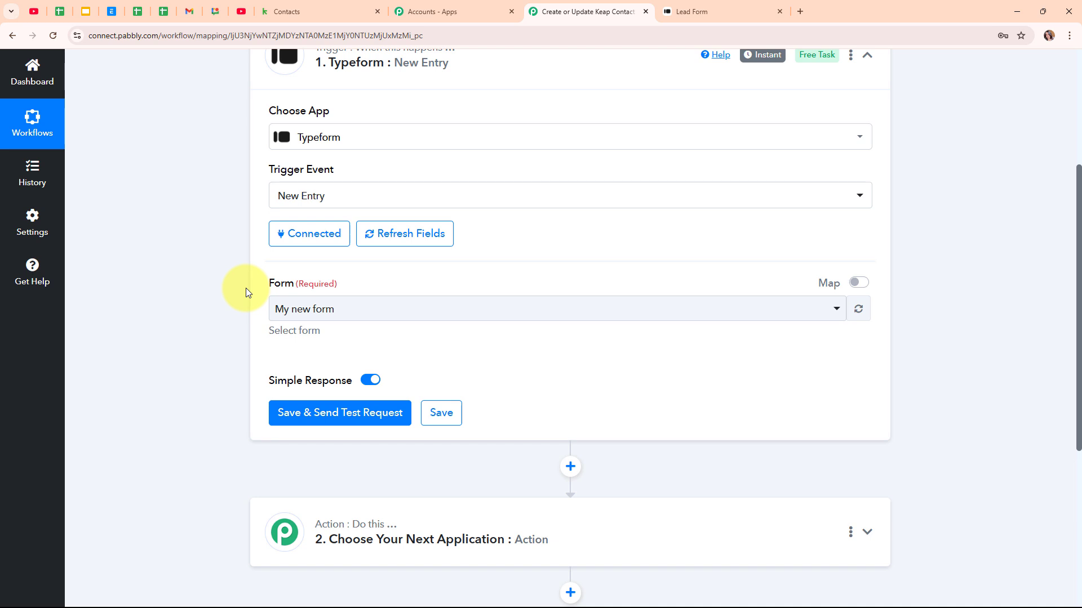
pyautogui.click(568, 314)
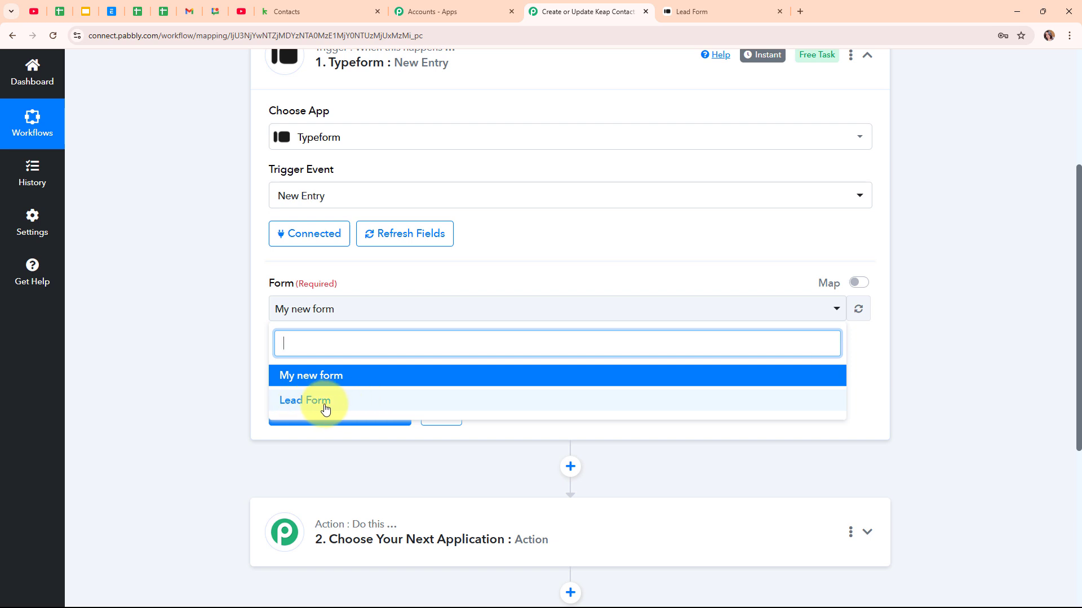
pyautogui.click(325, 409)
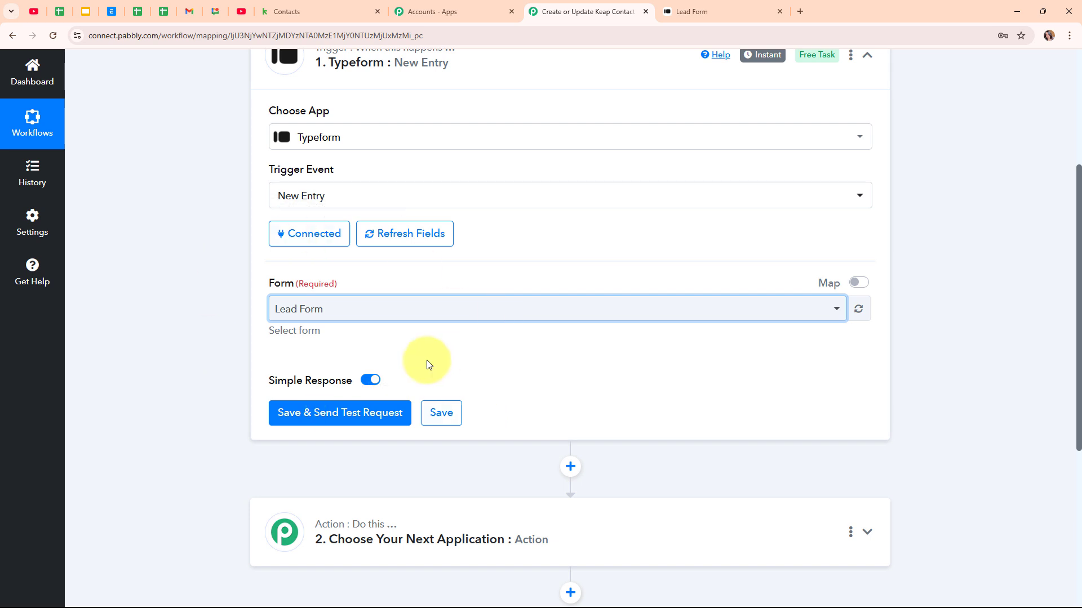
pyautogui.click(396, 413)
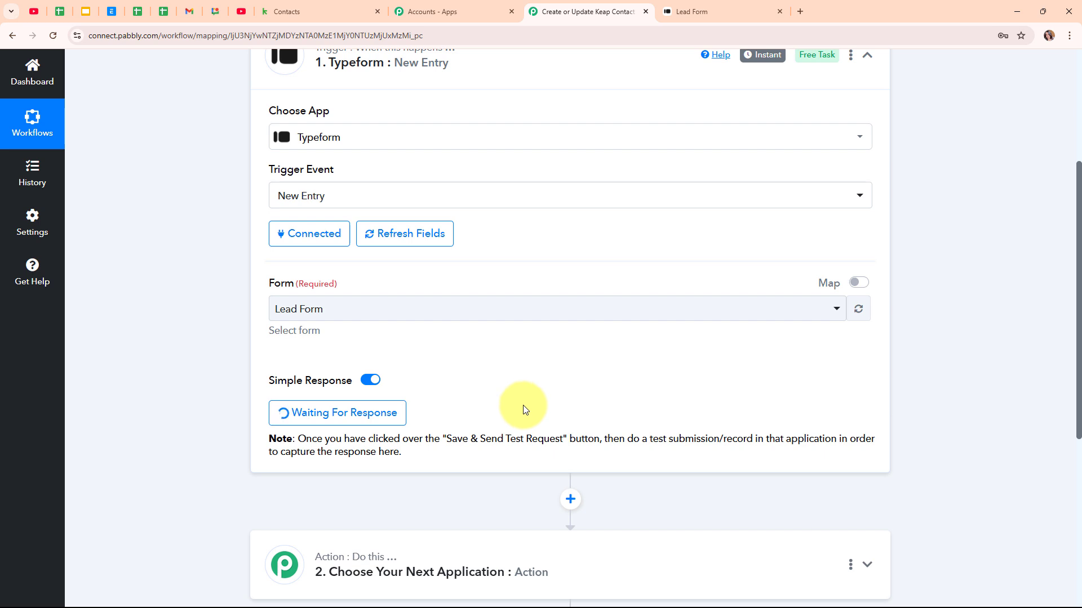
# Step: Fill the Lead Form with the test contact's first name, last name and phone number
pyautogui.click(686, 4)
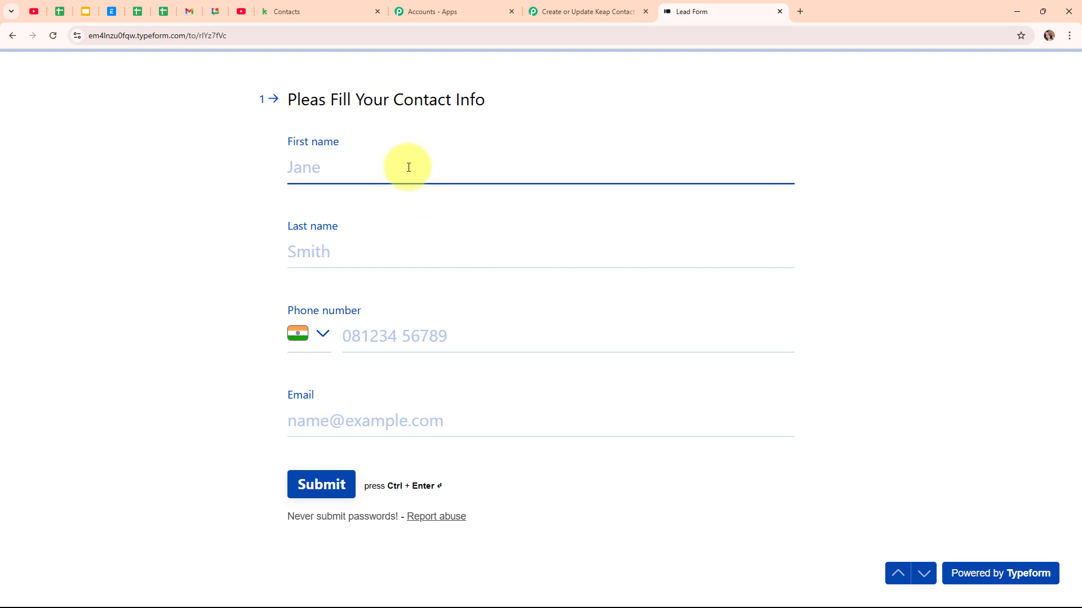
pyautogui.write('Dummy')
pyautogui.click(529, 249)
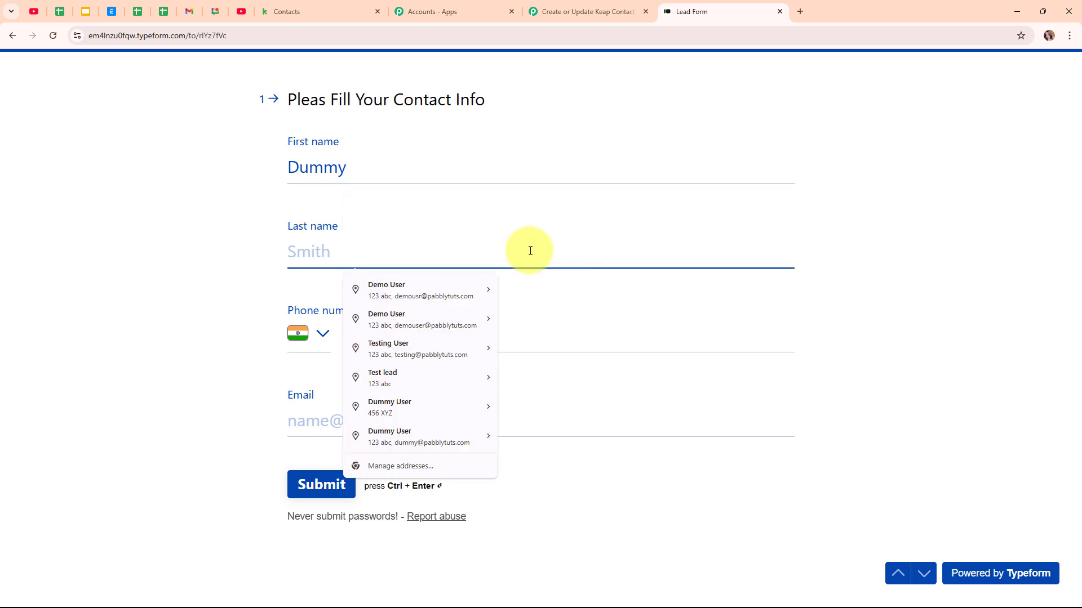
pyautogui.write('User')
pyautogui.click(570, 334)
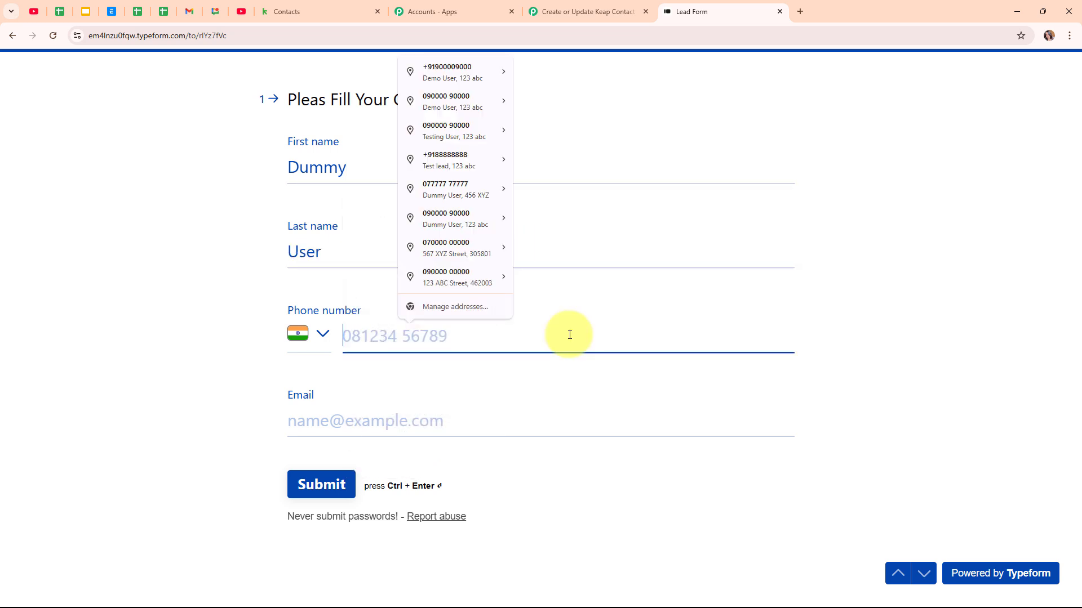
pyautogui.write('99')
pyautogui.press('Down')
pyautogui.press('Return')
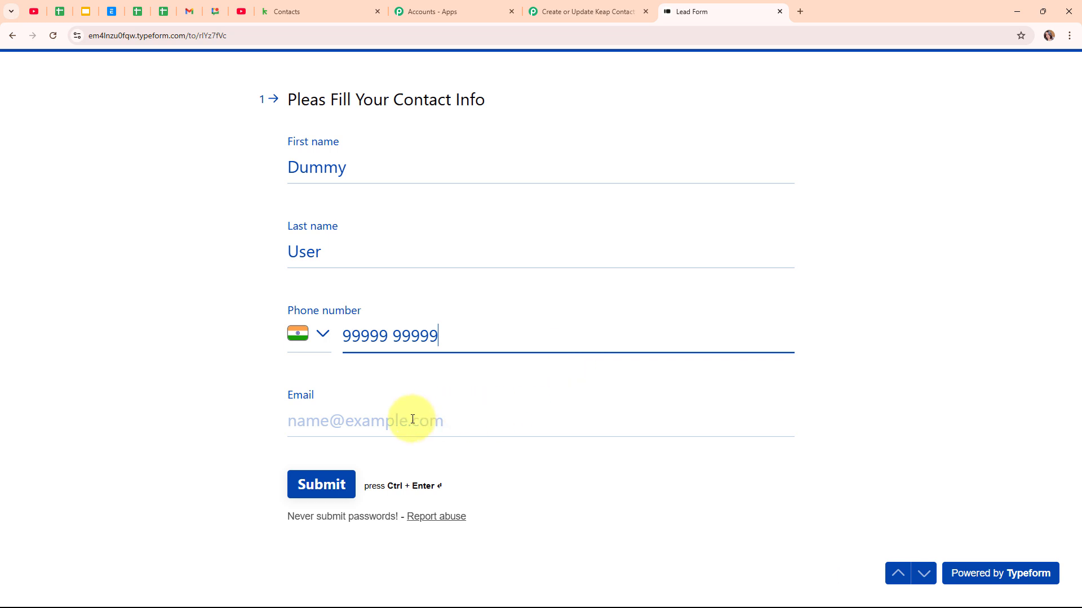
# Step: Enter the test contact's e-mail, submit the form and send a rating of 4
pyautogui.click(408, 422)
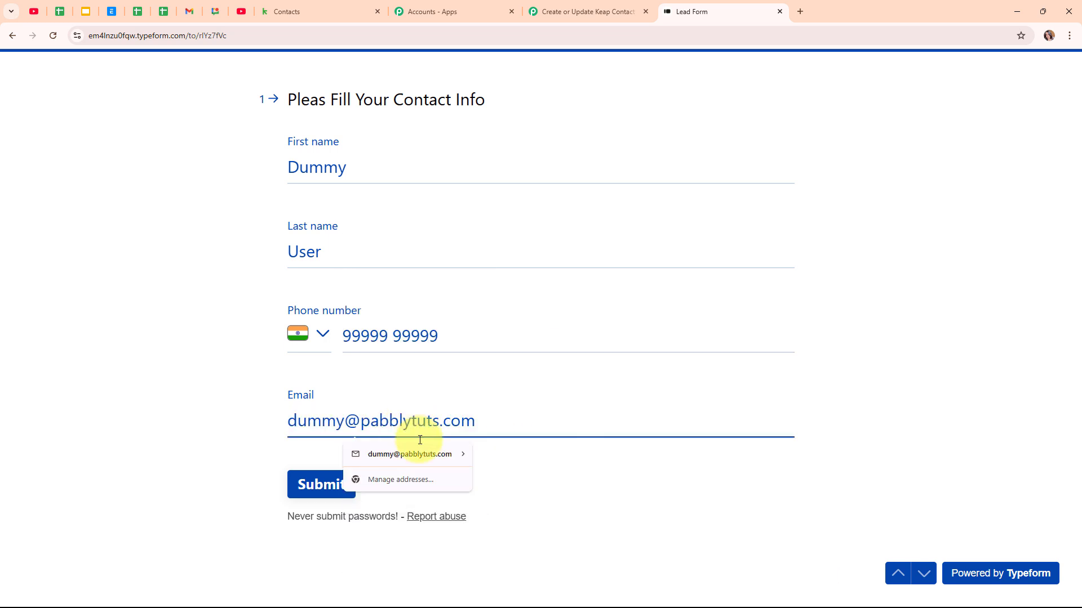
pyautogui.click(410, 454)
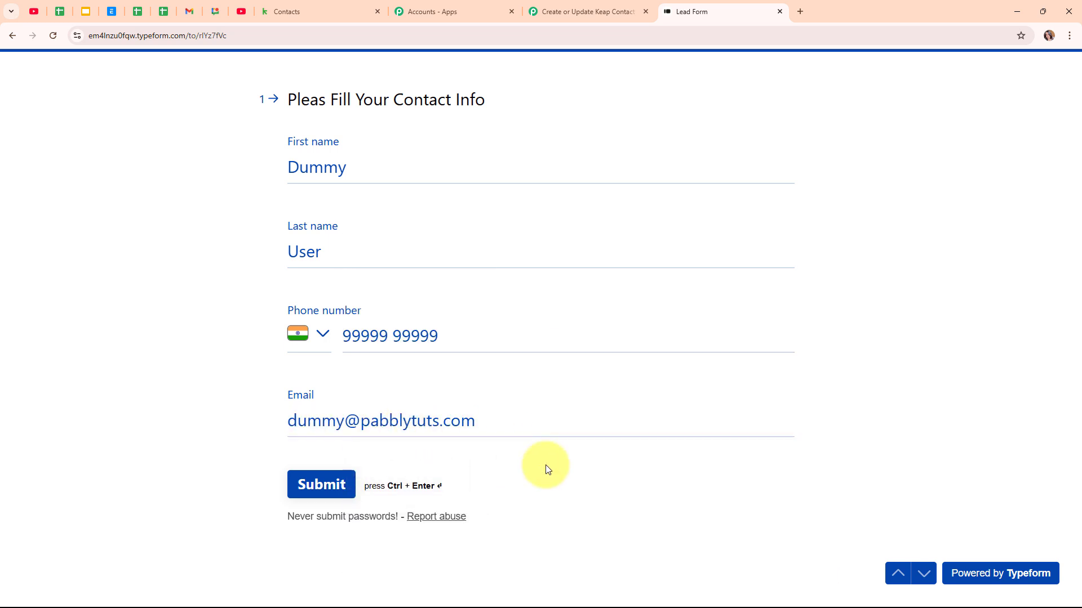
pyautogui.click(328, 495)
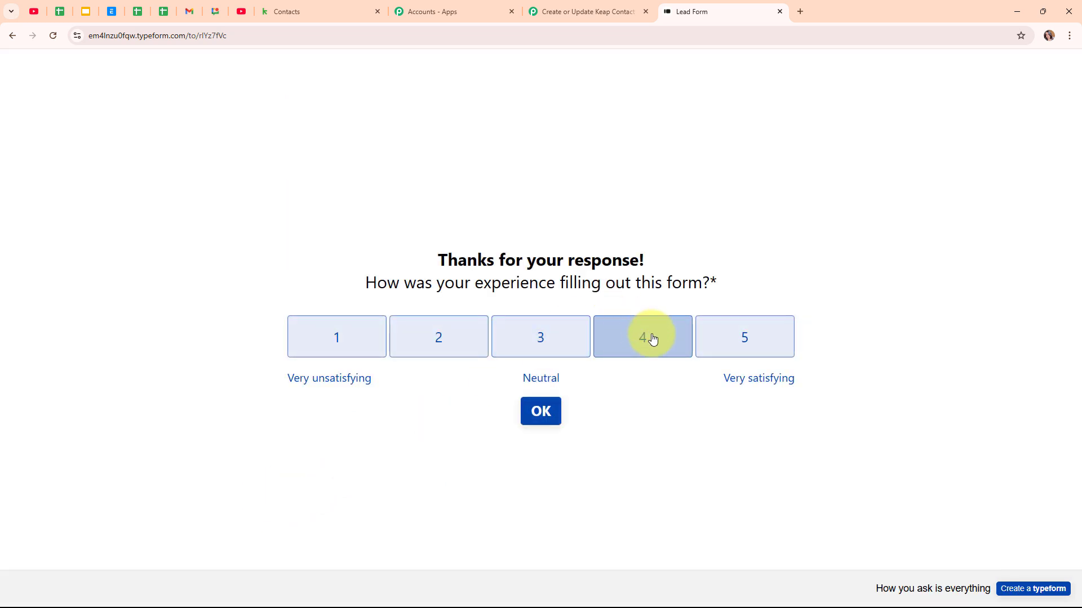
pyautogui.click(649, 338)
pyautogui.click(533, 381)
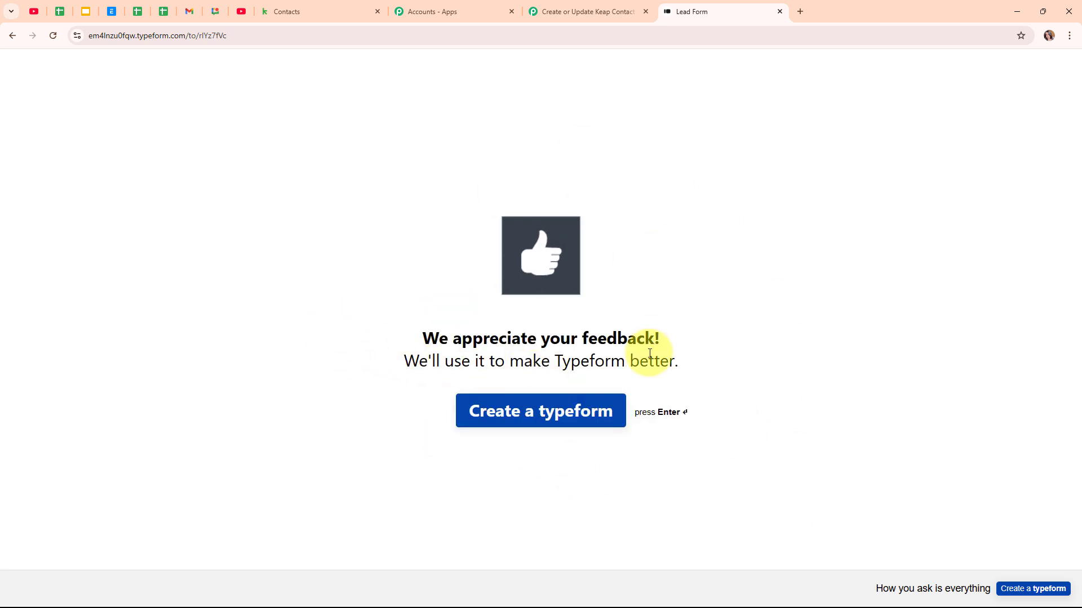
pyautogui.click(558, 5)
# Step: Verify the captured Lead Form answers in Response Received, then collapse the Typeform trigger step
pyautogui.scroll(-6, 988, 425)
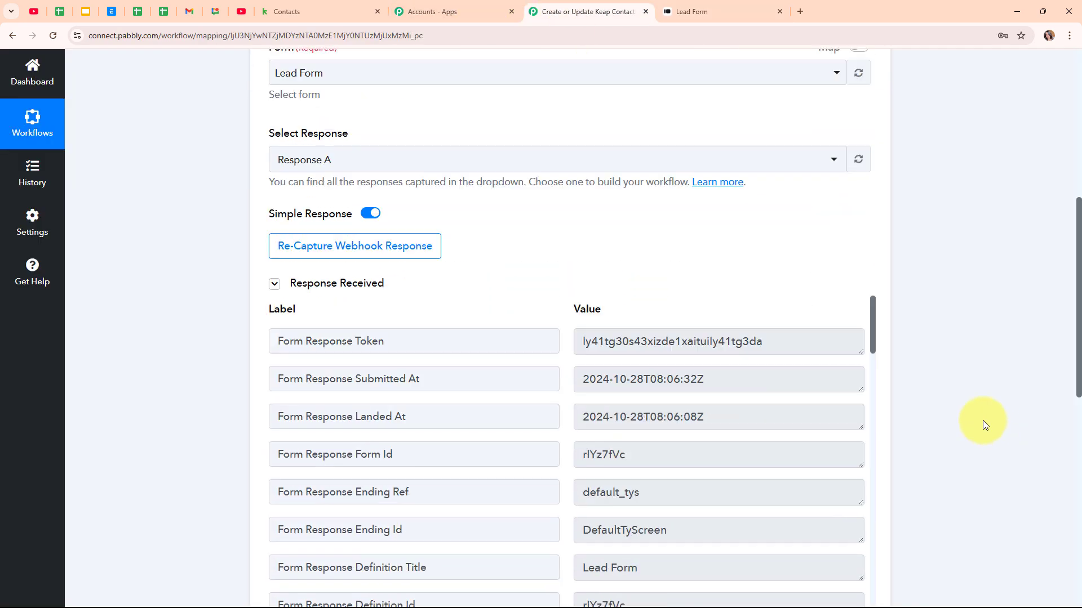
pyautogui.scroll(-15, 709, 417)
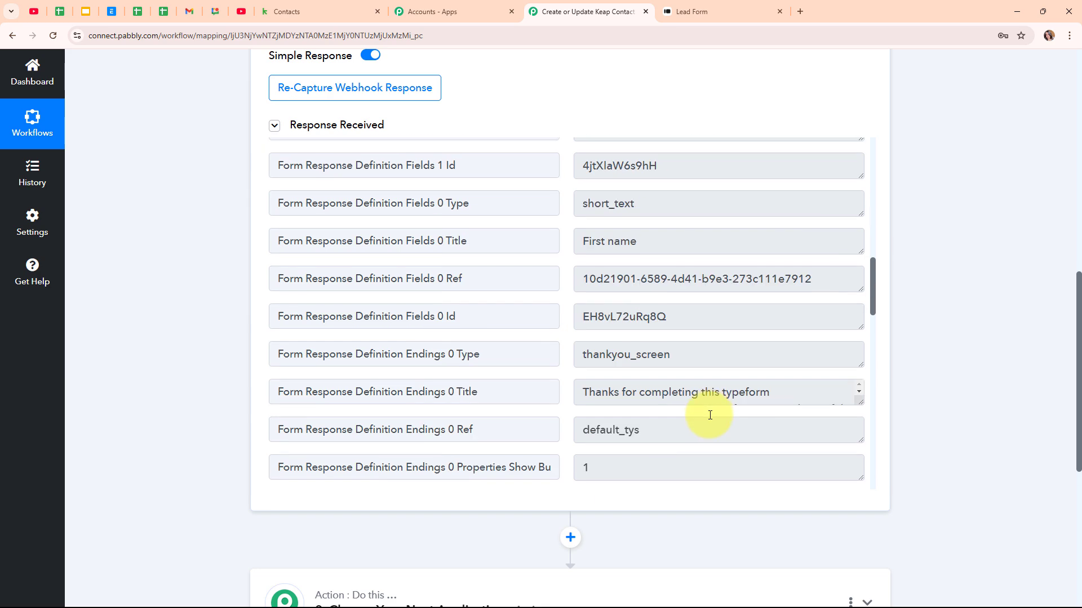
pyautogui.scroll(-5, 708, 414)
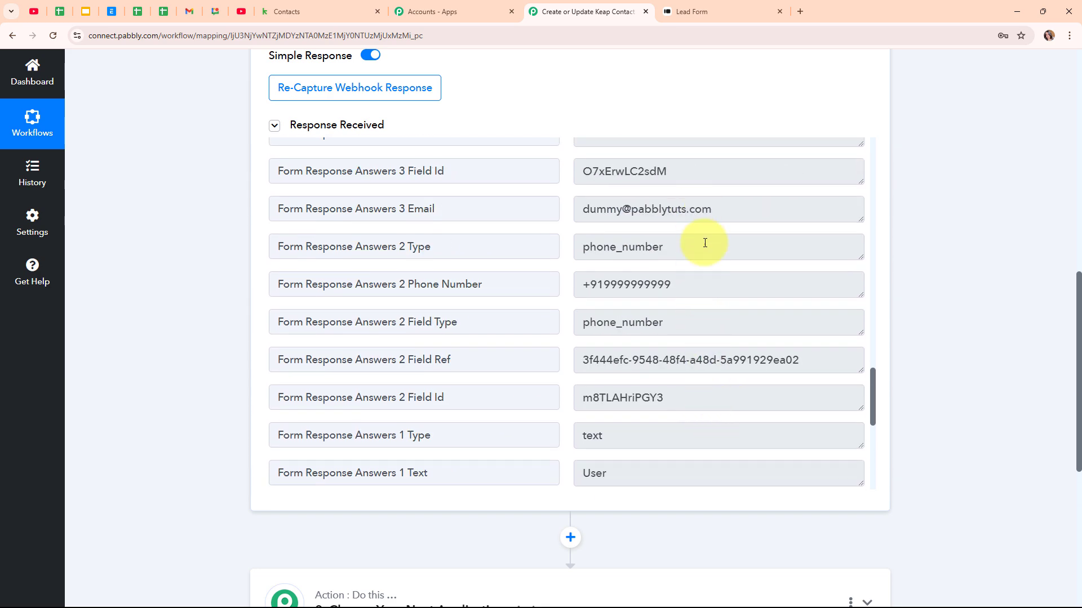
pyautogui.scroll(-3, 687, 429)
pyautogui.scroll(-3, 688, 339)
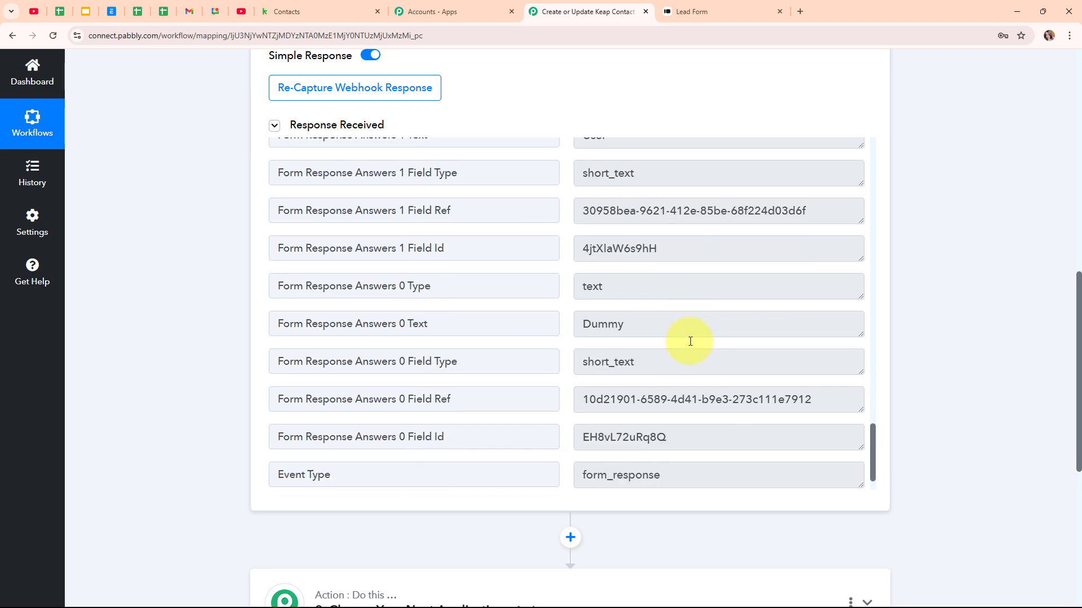
pyautogui.moveTo(686, 328); pyautogui.dragTo(556, 336)
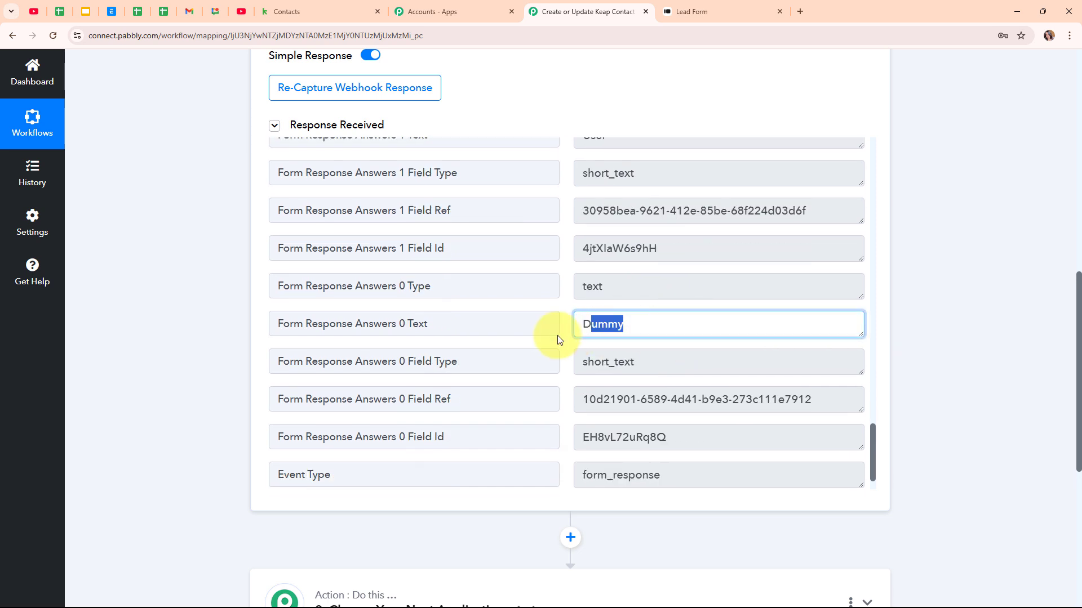
pyautogui.scroll(-1, 740, 365)
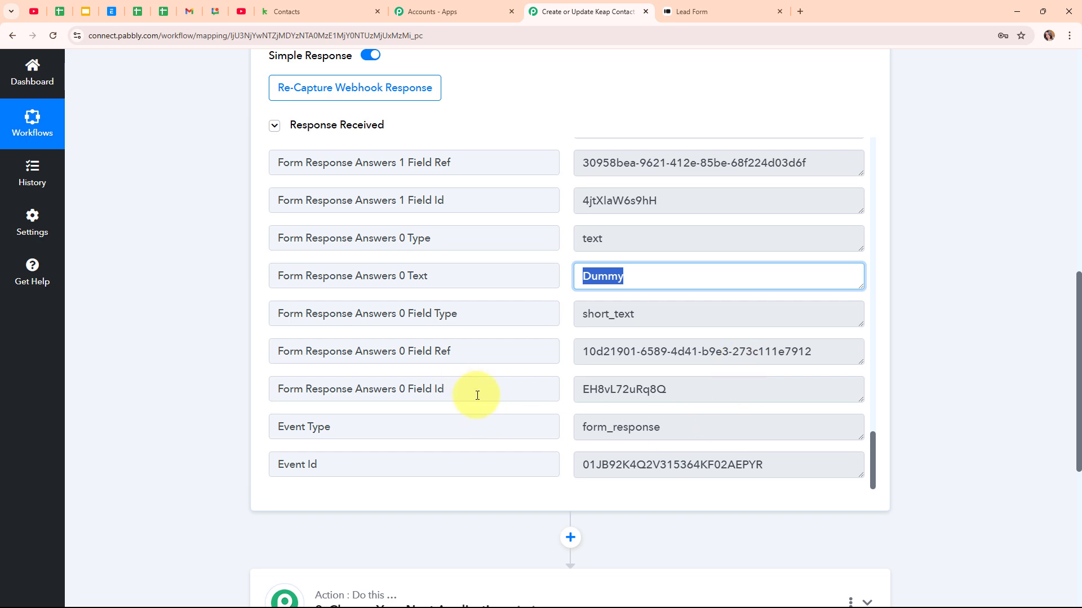
pyautogui.click(485, 503)
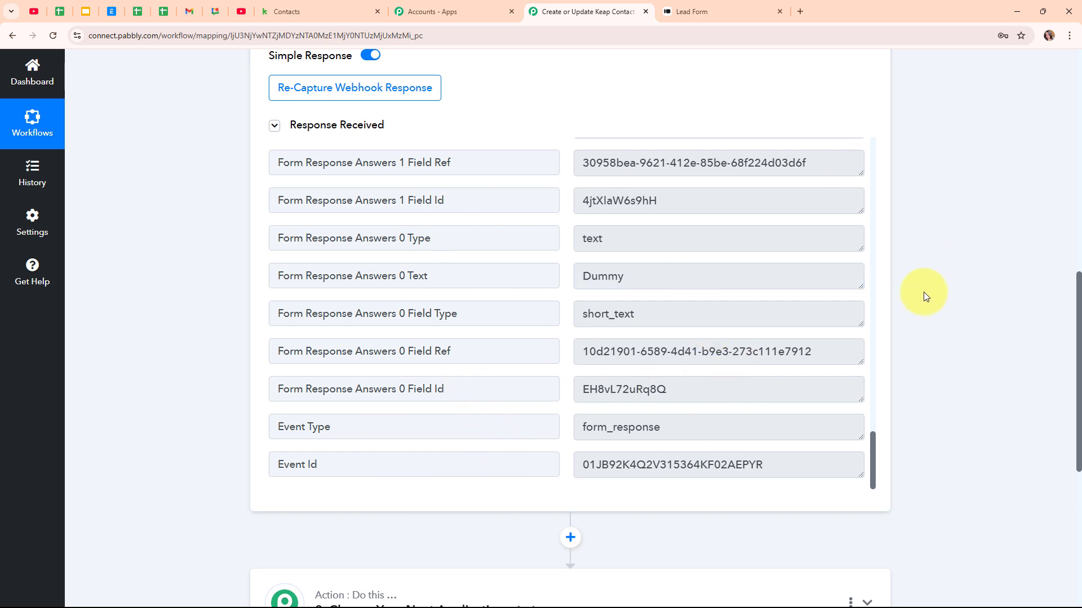
pyautogui.scroll(10, 917, 293)
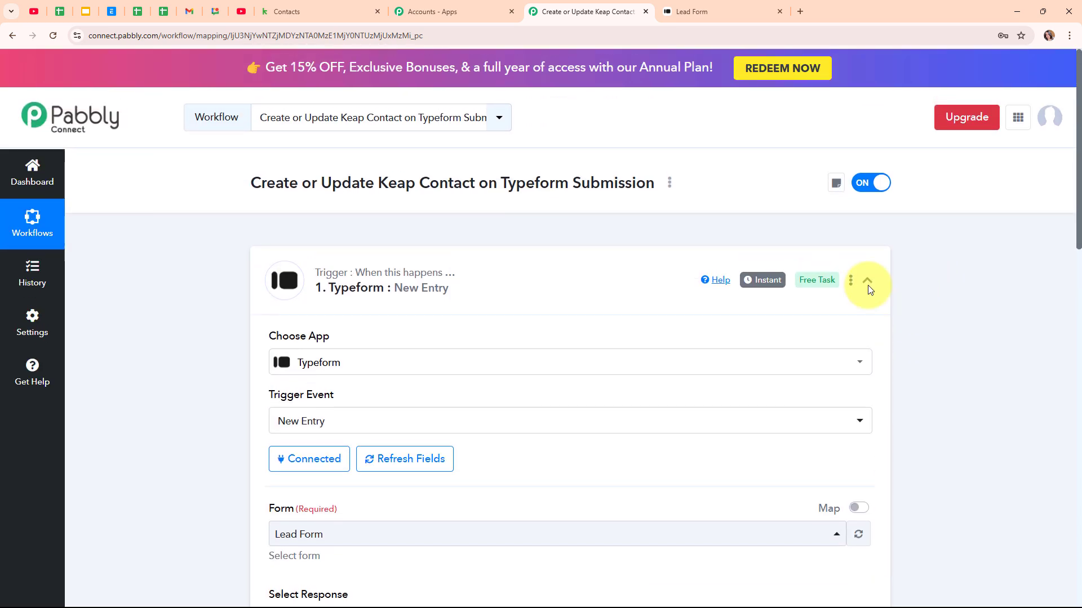
pyautogui.click(868, 284)
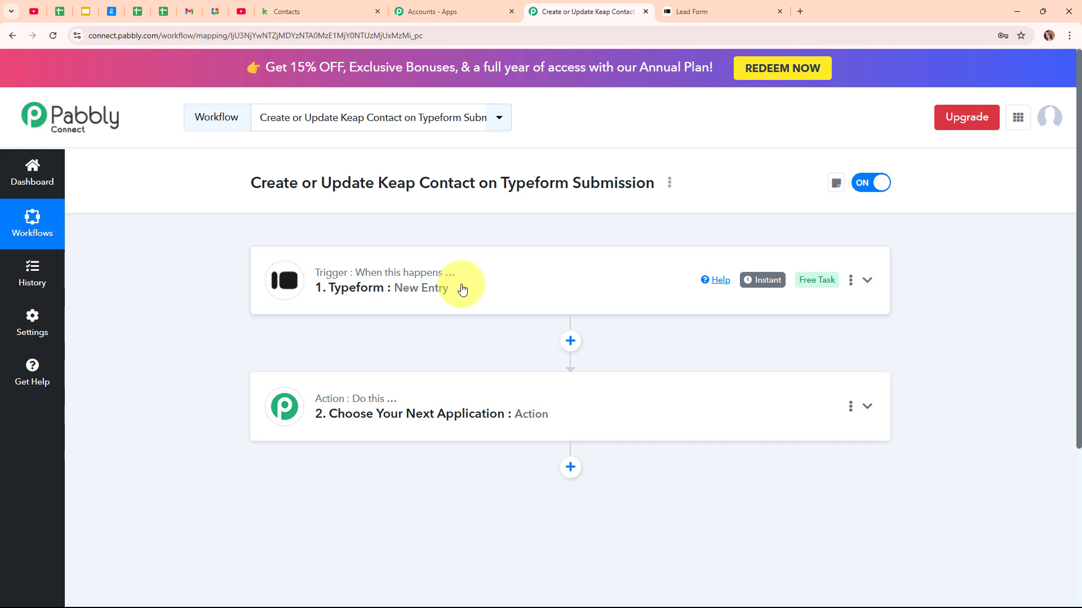
# Step: Set the action app to Infusionsoft by Keap (searched 'Kea') with the Create/Update Contact event
pyautogui.click(521, 396)
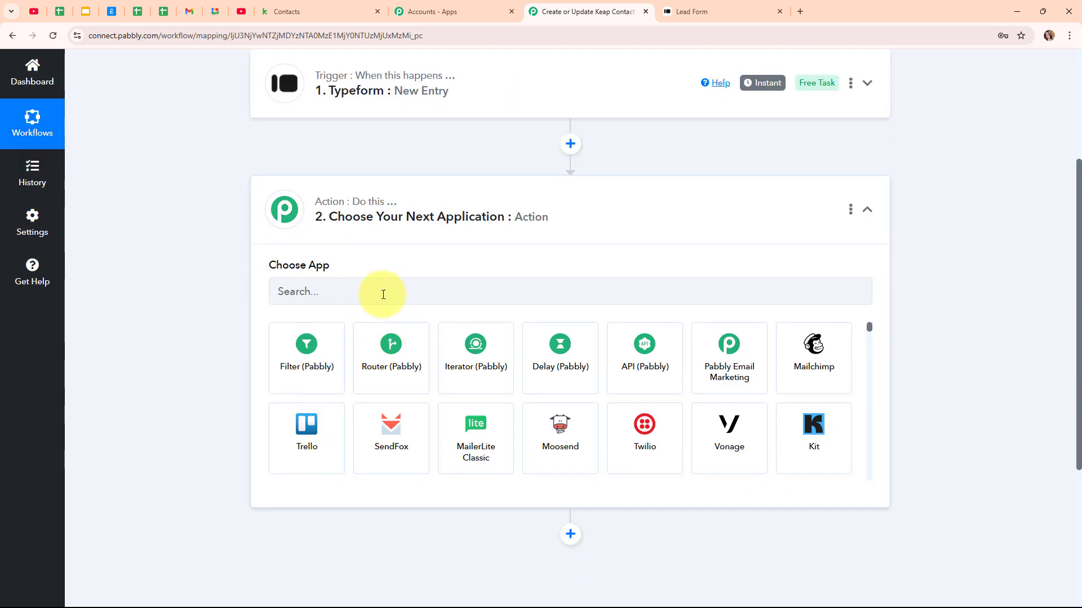
pyautogui.click(383, 295)
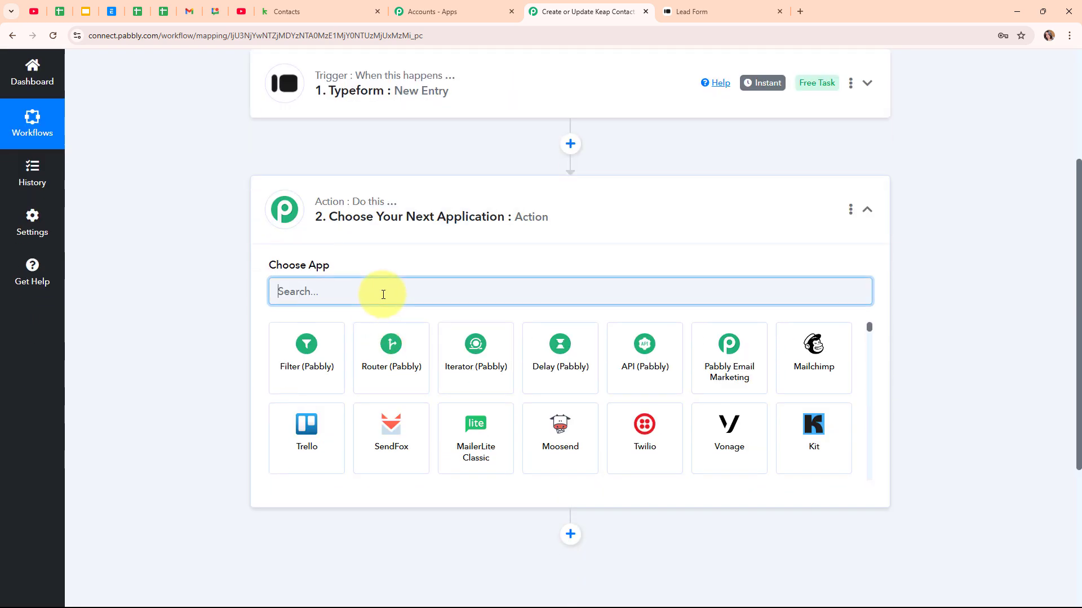
pyautogui.write('Kea')
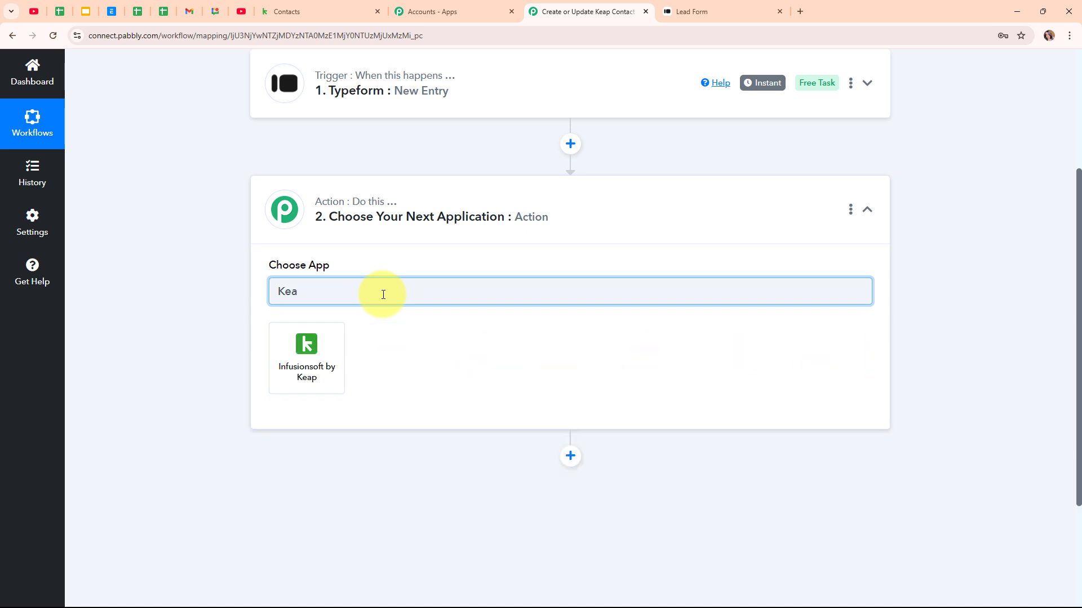
pyautogui.click(324, 374)
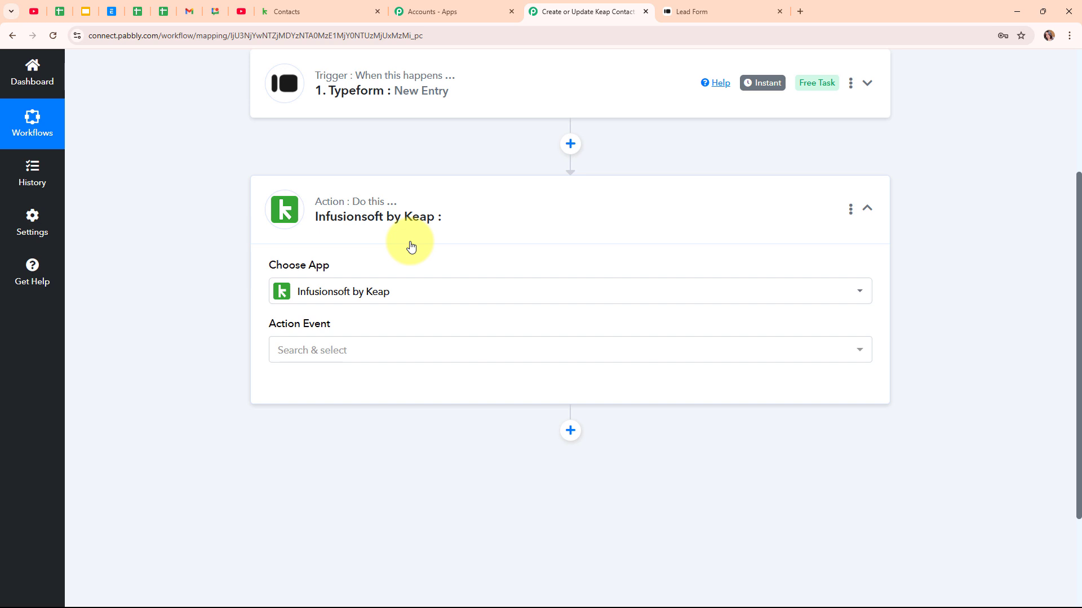
pyautogui.click(404, 351)
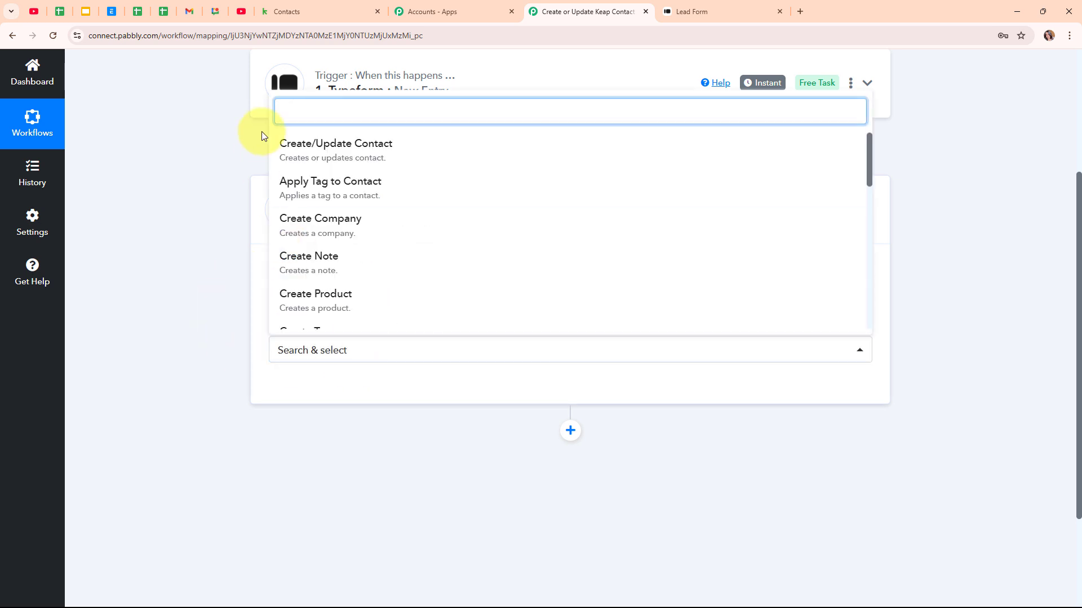
pyautogui.click(382, 155)
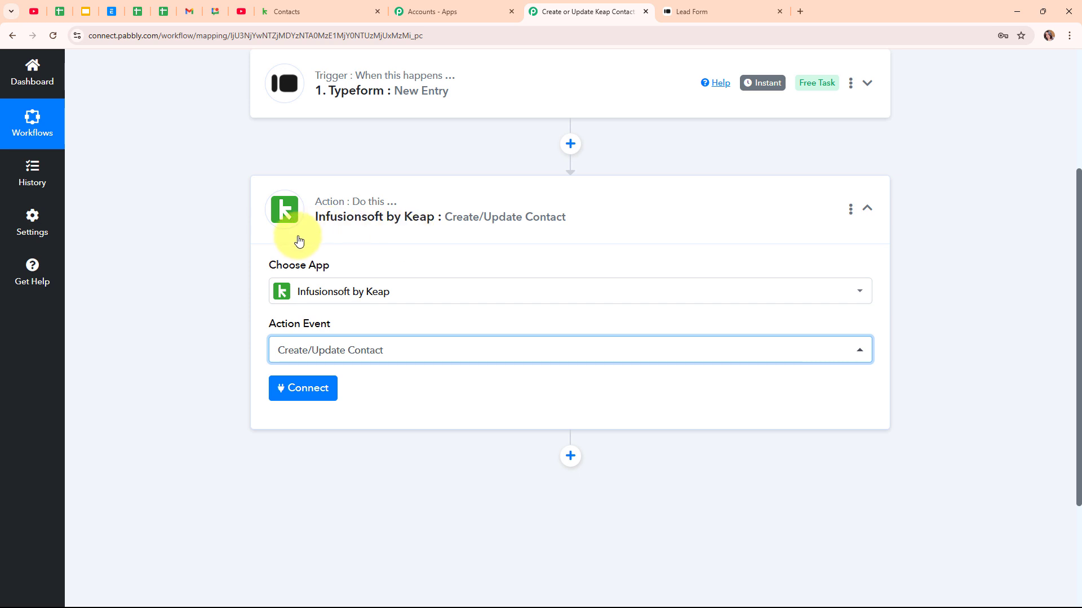
# Step: Add a new Infusionsoft by Keap connection and allow Pabbly Connect access in Keap's authorization popup
pyautogui.click(297, 400)
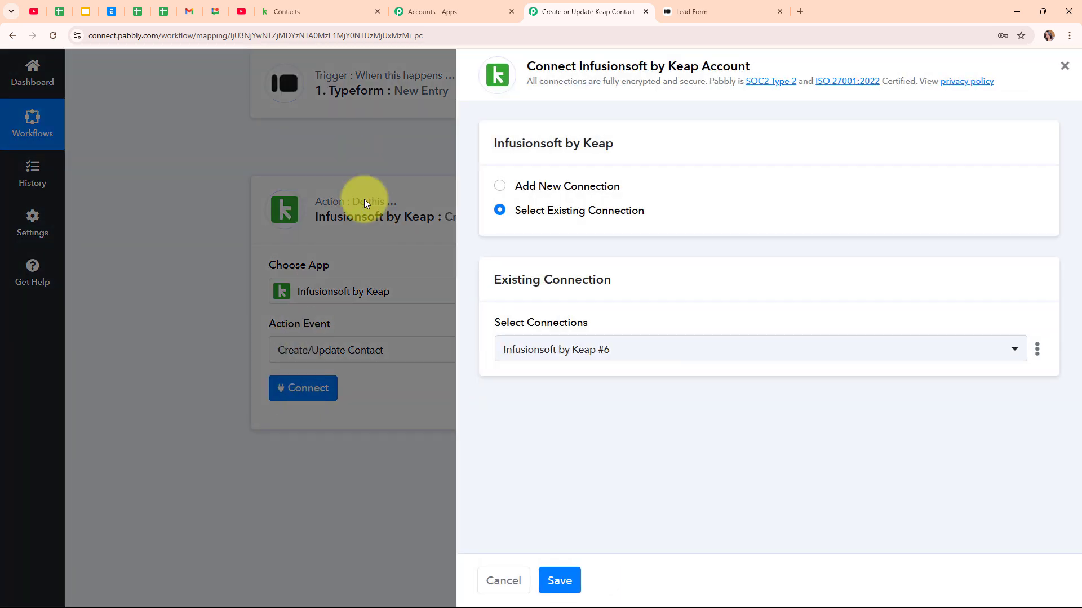
pyautogui.click(500, 186)
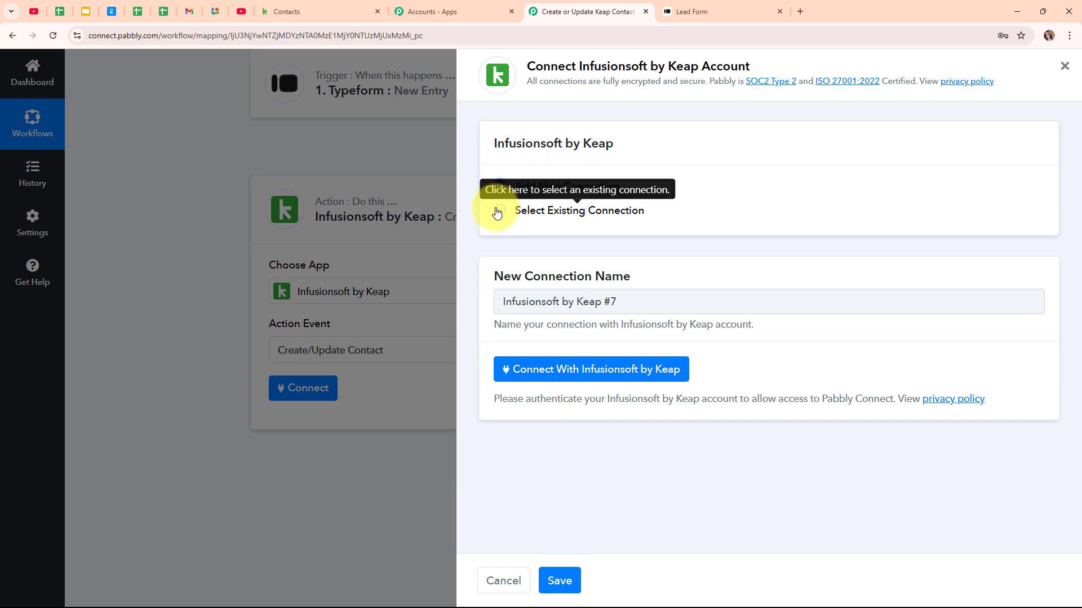
pyautogui.click(679, 371)
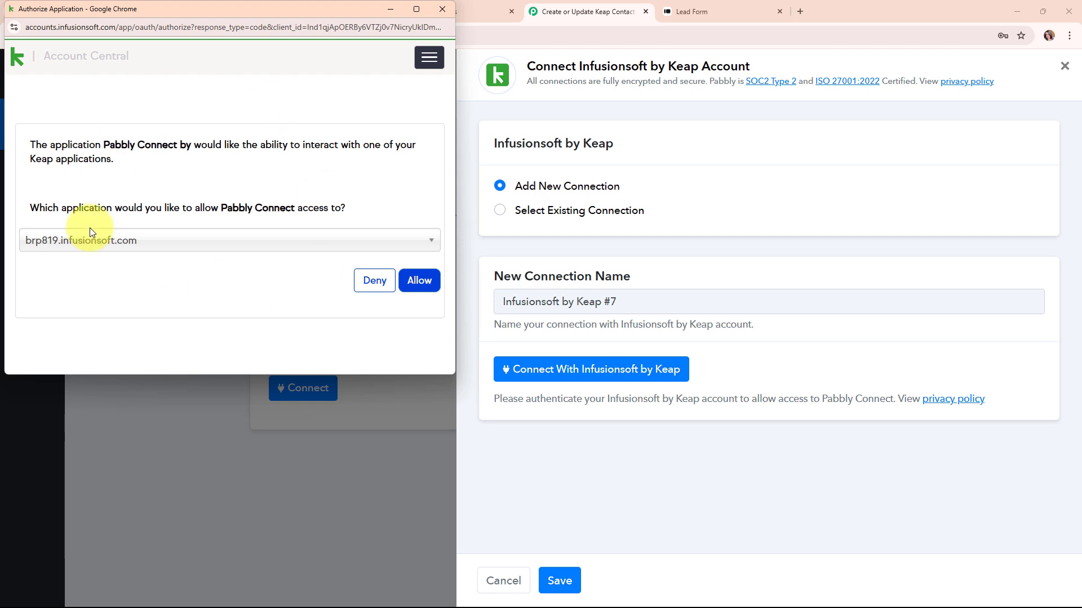
pyautogui.click(432, 288)
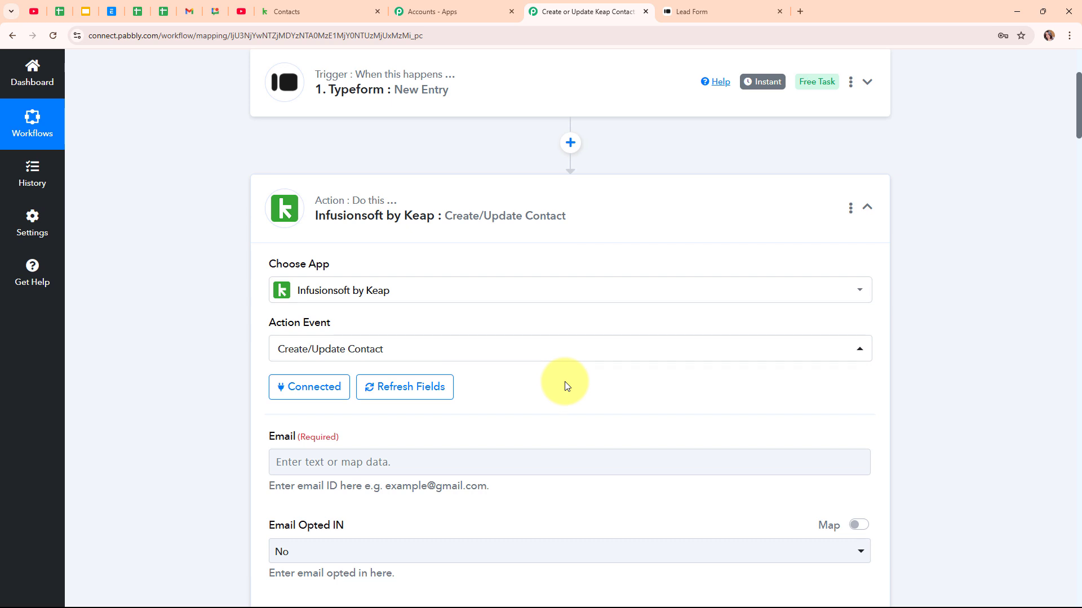
pyautogui.scroll(-5, 565, 383)
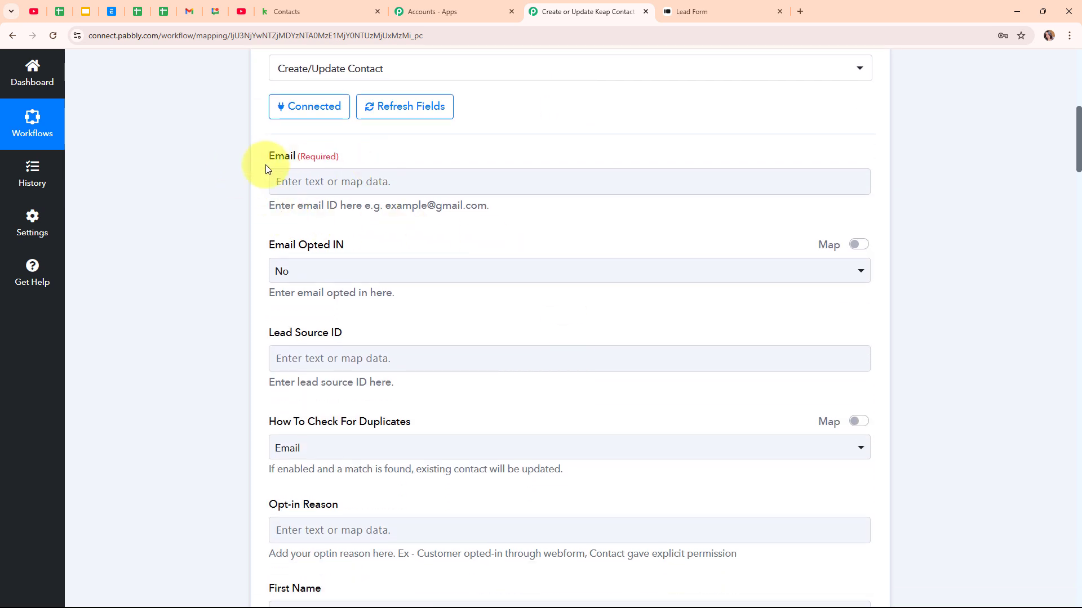
# Step: Map the Typeform email answer into the Keap Email field
pyautogui.click(313, 181)
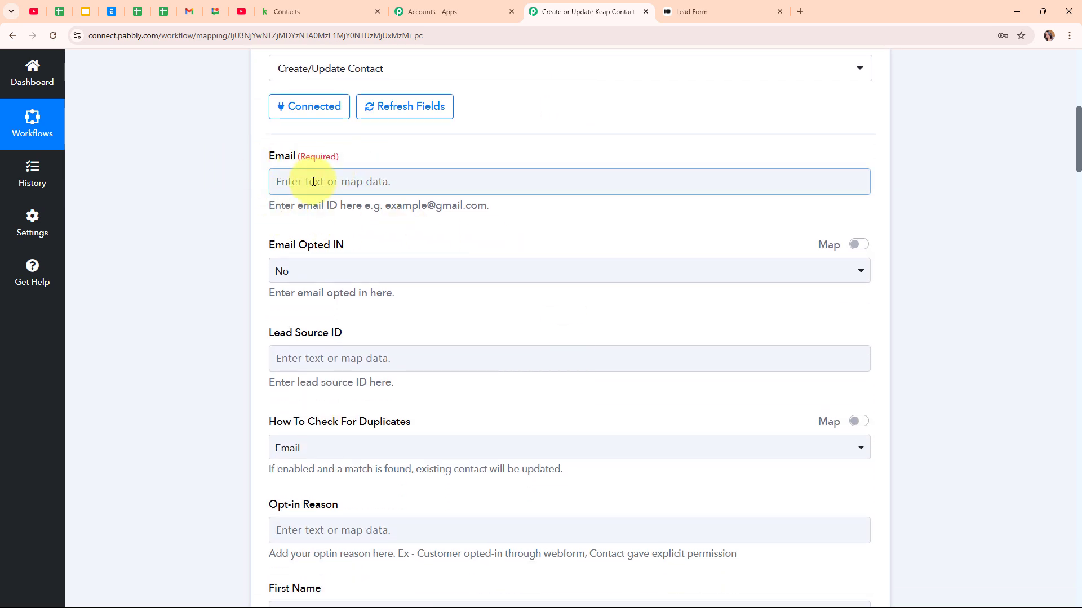
pyautogui.click(313, 181)
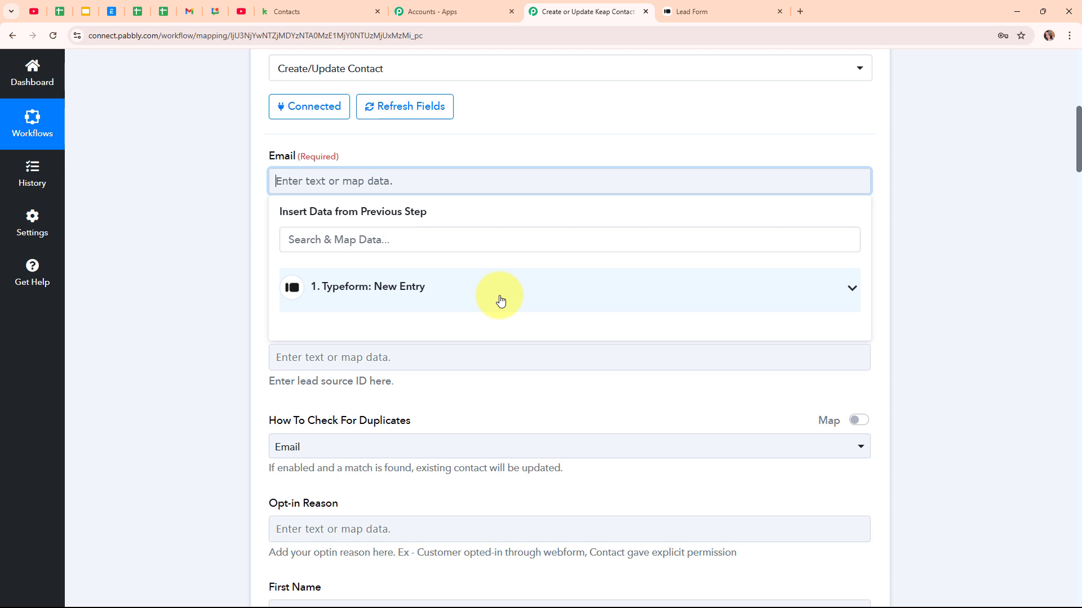
pyautogui.click(318, 240)
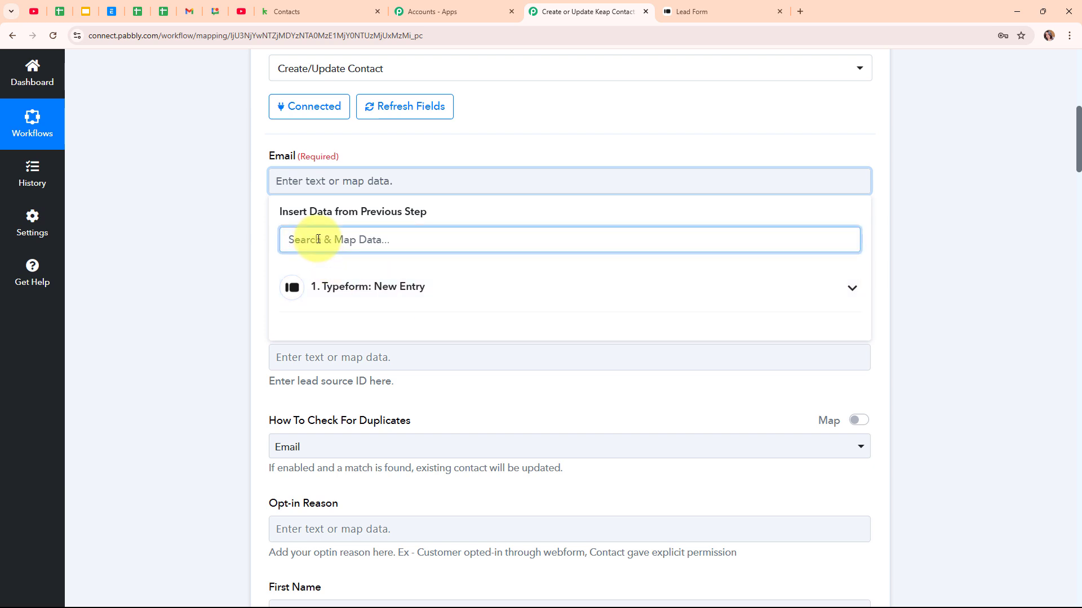
pyautogui.write('@')
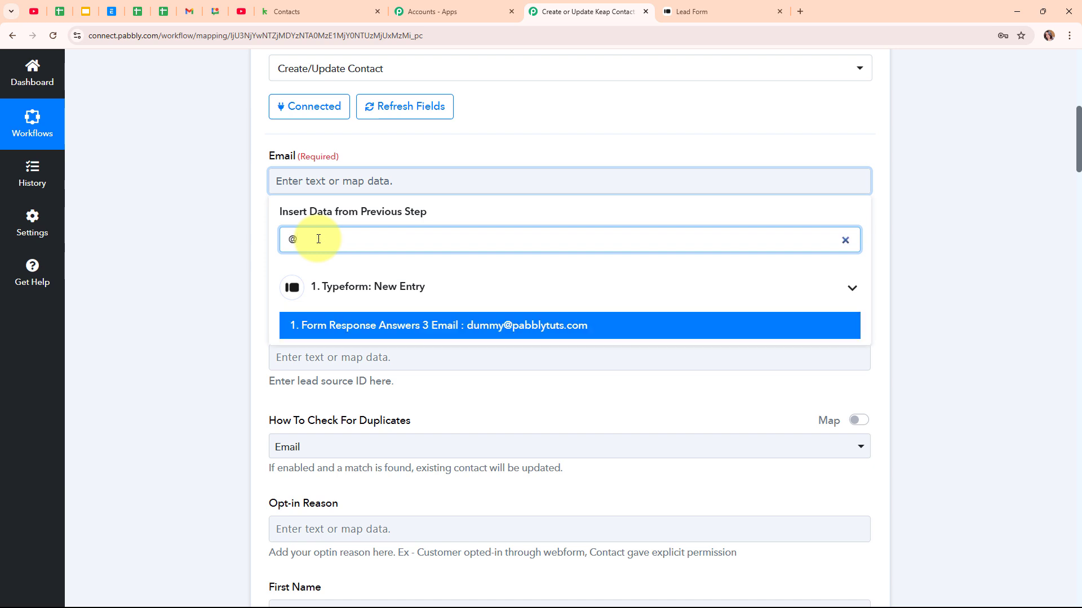
pyautogui.click(449, 326)
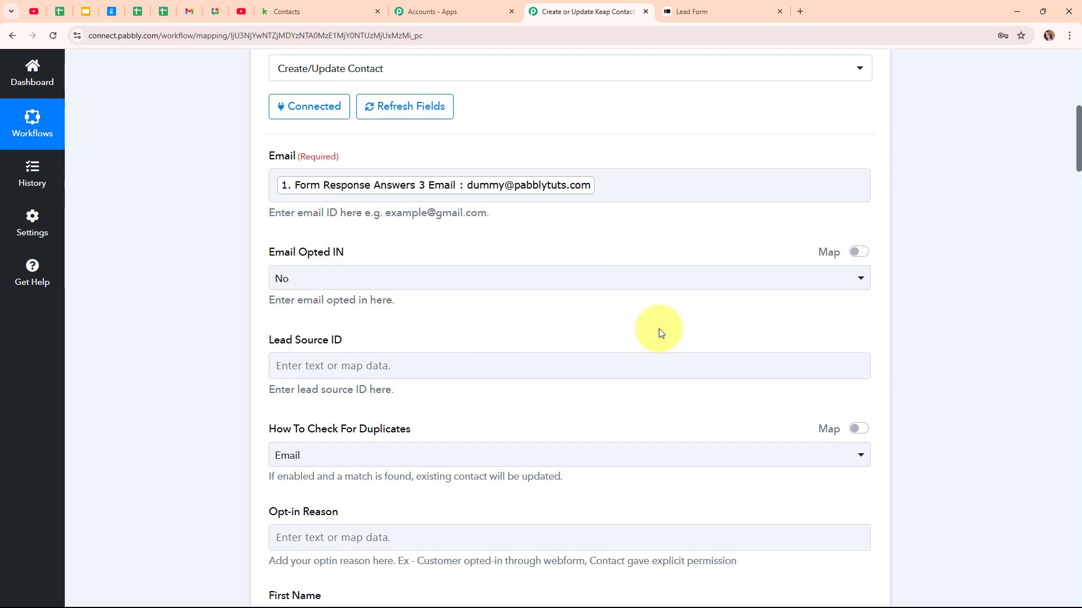
# Step: Leave Email Opted IN set to No and keep Email as the duplicate check
pyautogui.scroll(-2, 660, 332)
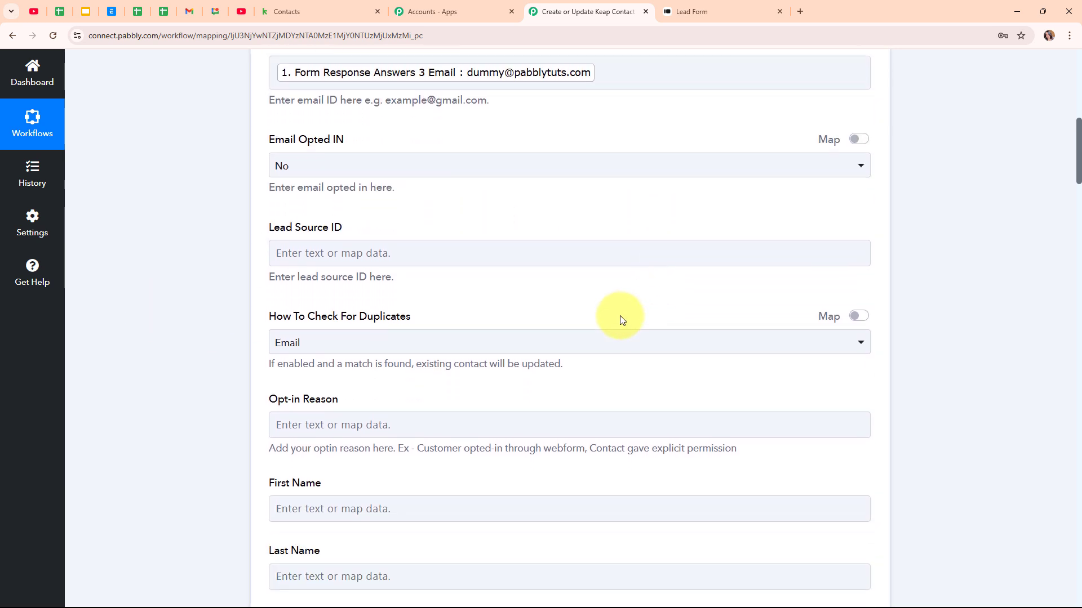
pyautogui.click(489, 165)
pyautogui.click(486, 231)
pyautogui.scroll(-1, 504, 228)
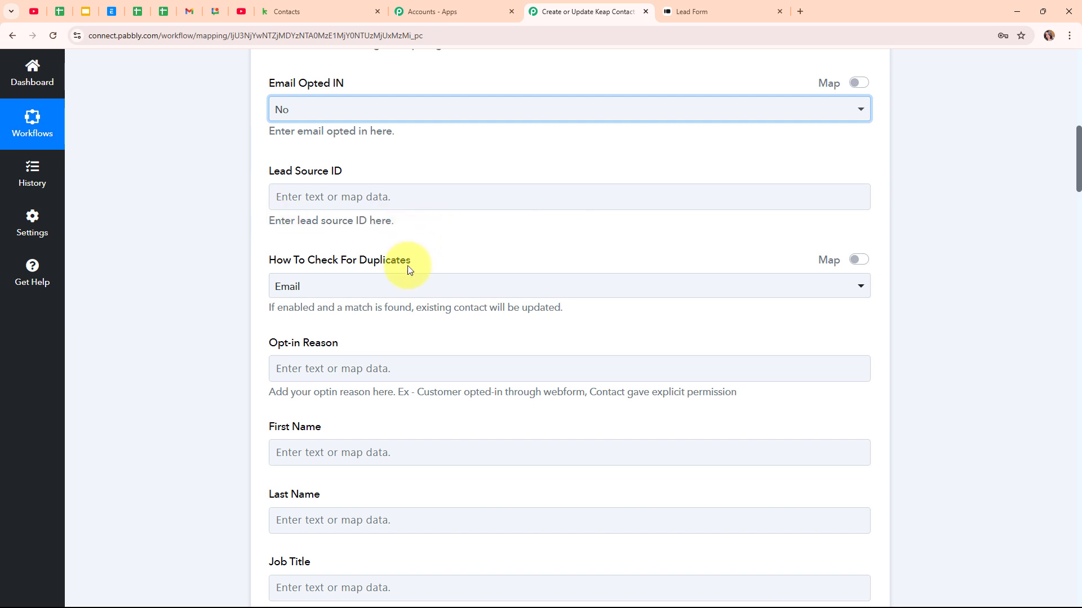
pyautogui.click(415, 285)
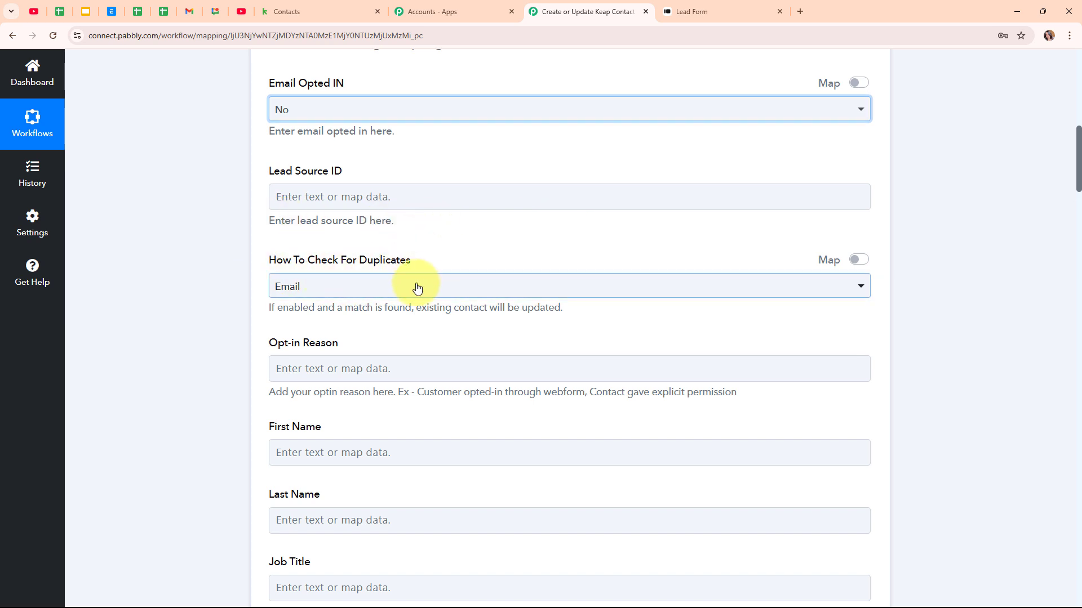
pyautogui.click(435, 353)
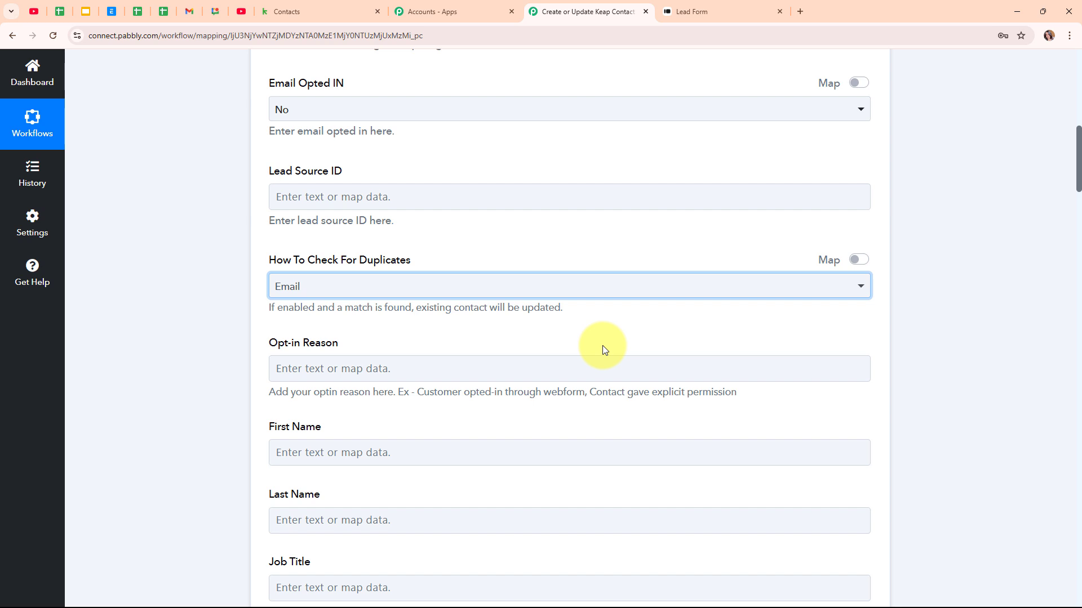
pyautogui.scroll(-3, 603, 346)
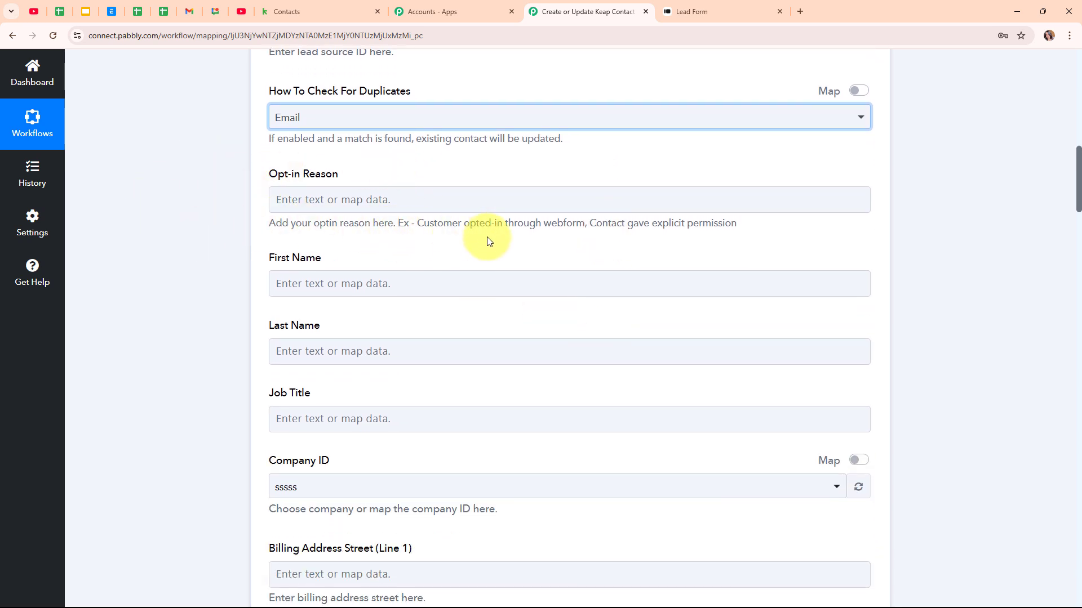
pyautogui.scroll(-2, 487, 242)
# Step: Map the Typeform Dummy answer to First Name and the User answer to Last Name
pyautogui.click(379, 239)
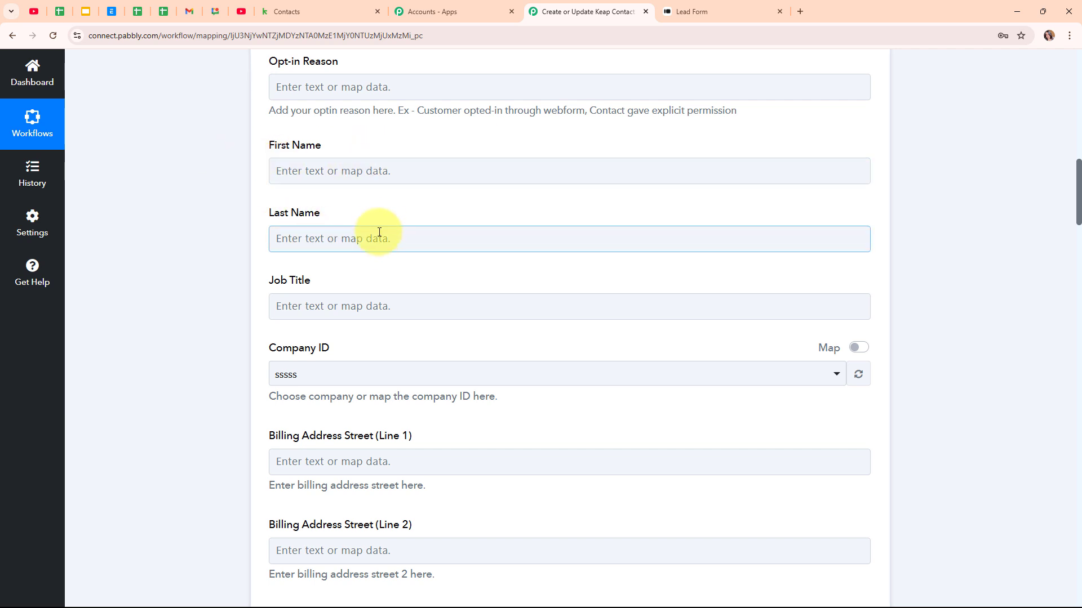
pyautogui.click(316, 170)
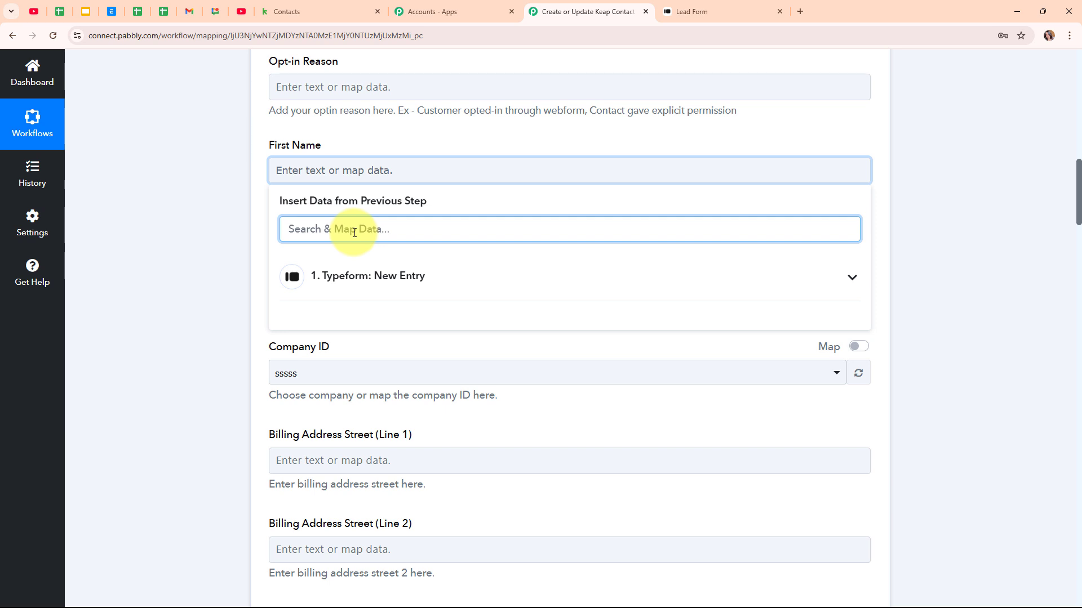
pyautogui.write('Dumm')
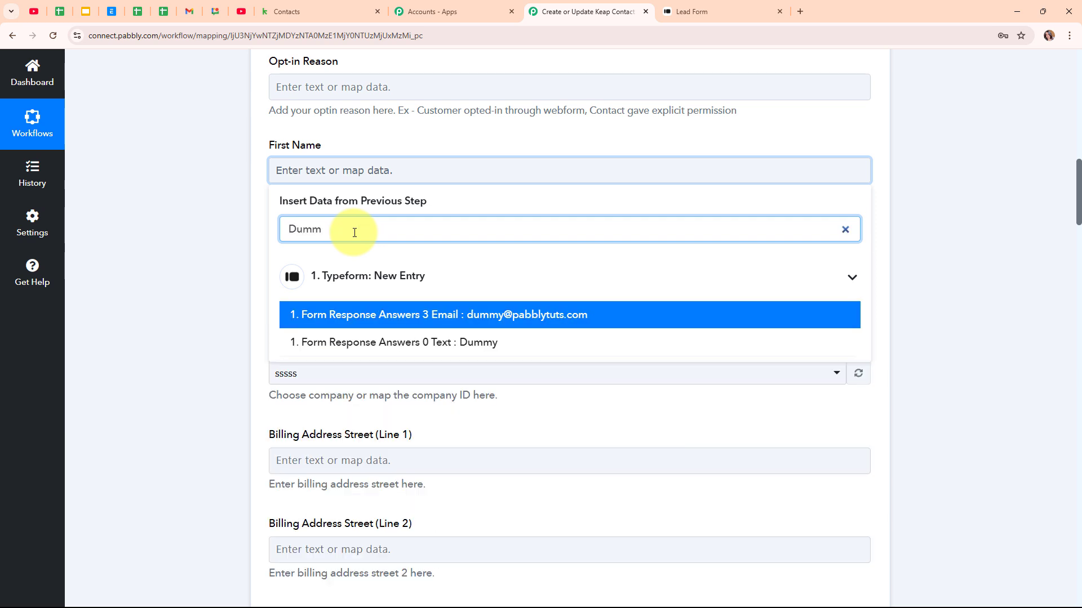
pyautogui.write('y')
pyautogui.click(293, 343)
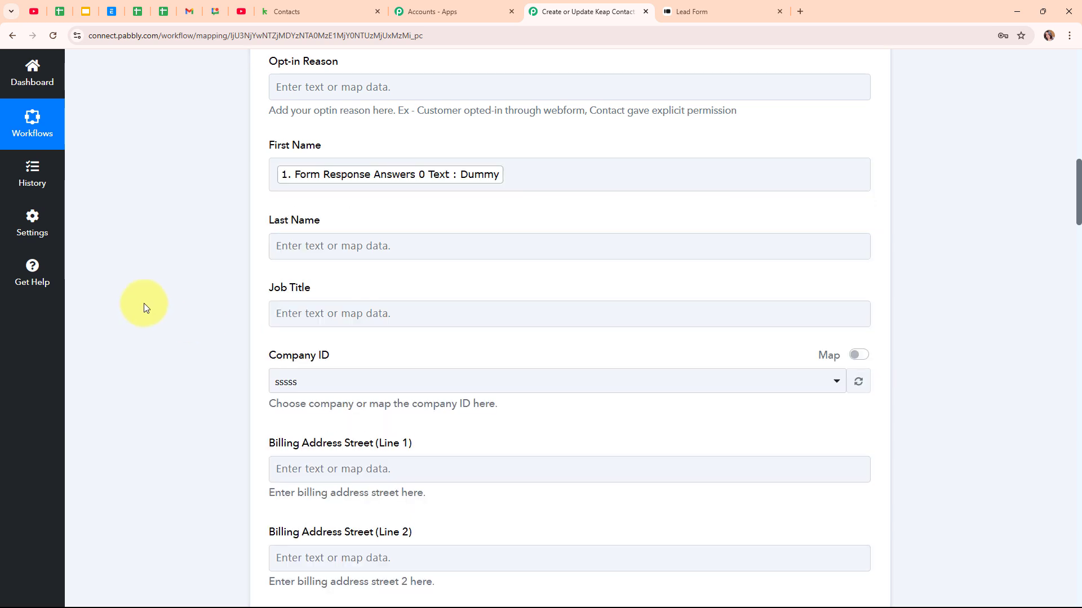
pyautogui.click(383, 246)
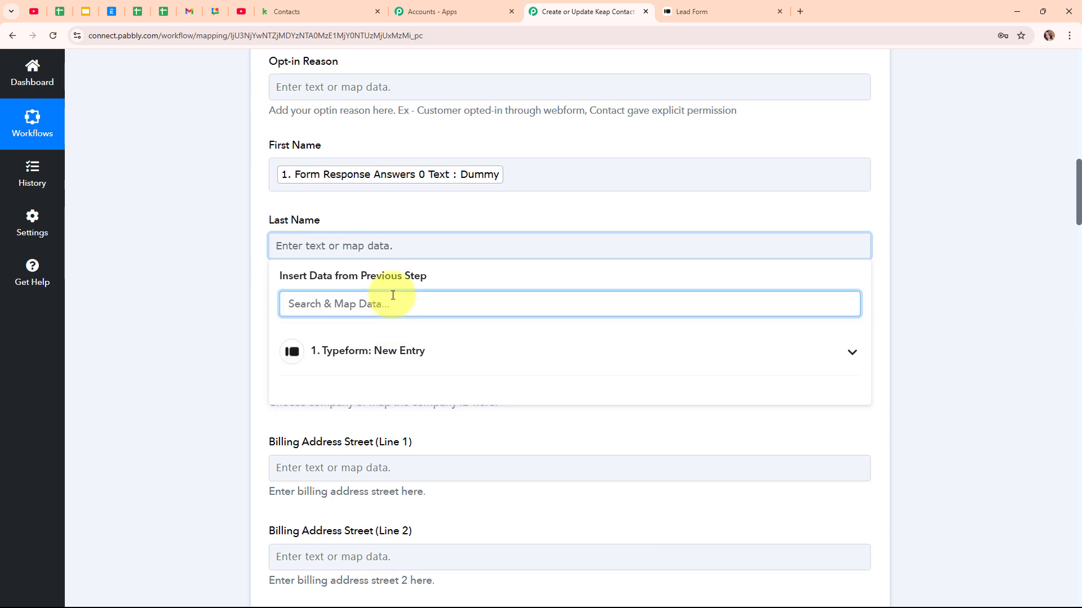
pyautogui.write('Use')
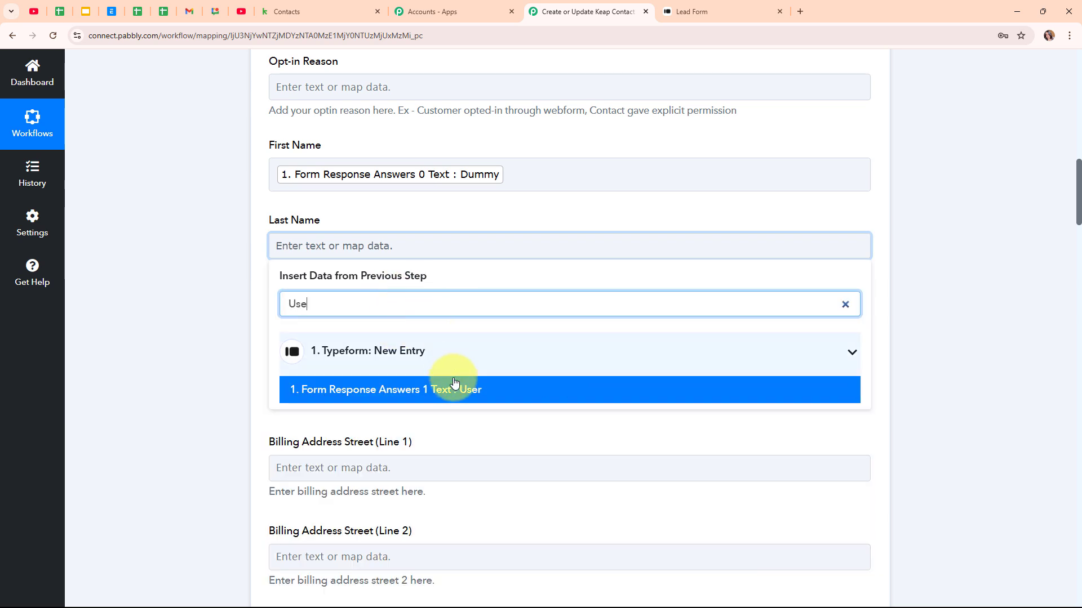
pyautogui.click(451, 390)
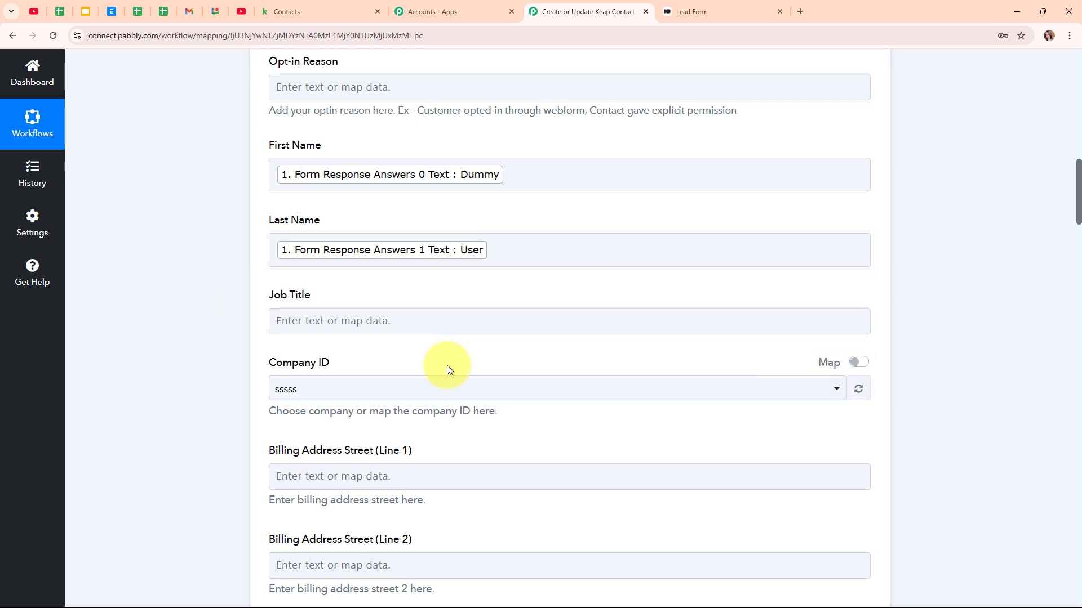
# Step: Map Form Response Answers 2 Phone Number into the Phone1 field, searching 'ph'
pyautogui.scroll(-2, 599, 379)
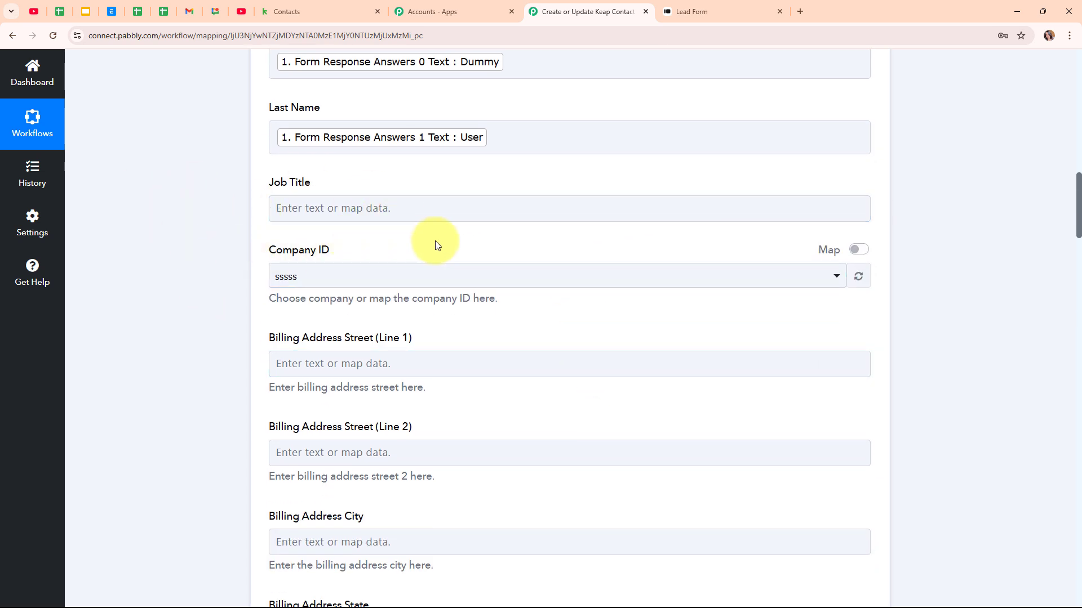
pyautogui.scroll(-1, 488, 245)
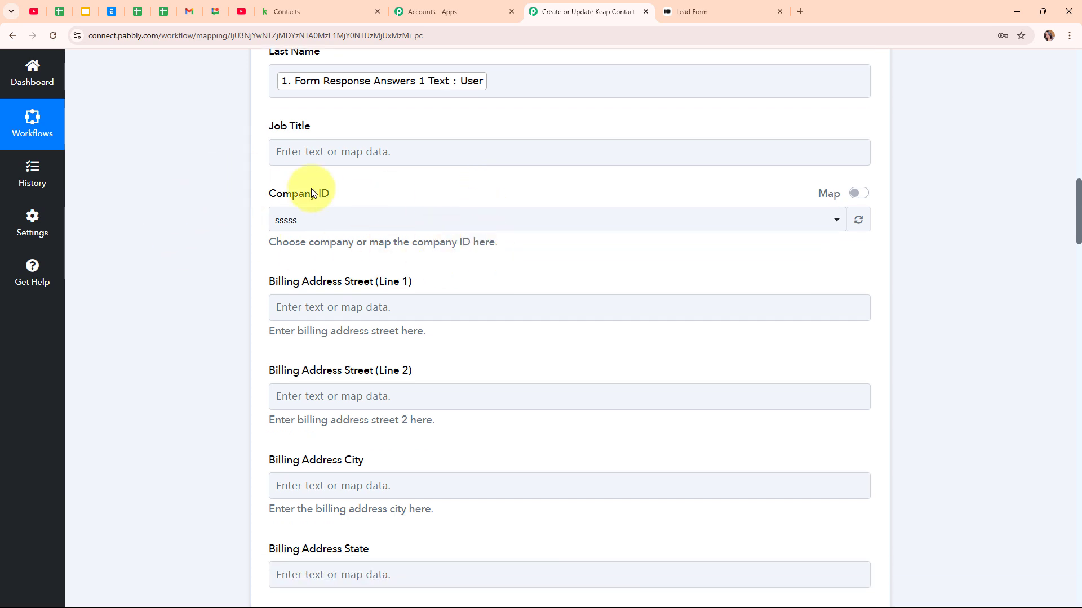
pyautogui.scroll(-3, 510, 268)
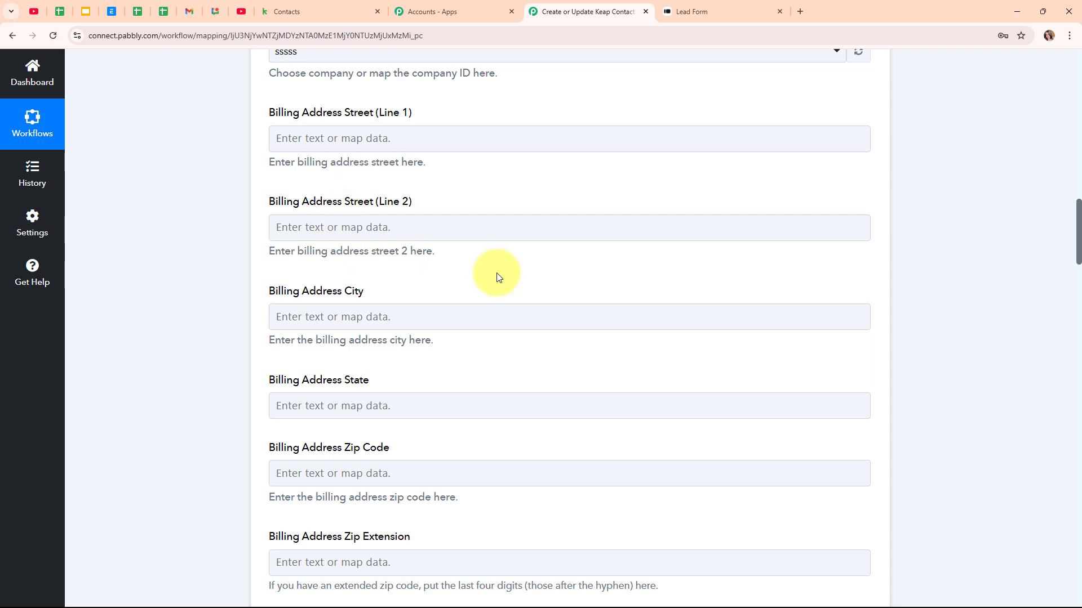
pyautogui.scroll(-8, 620, 357)
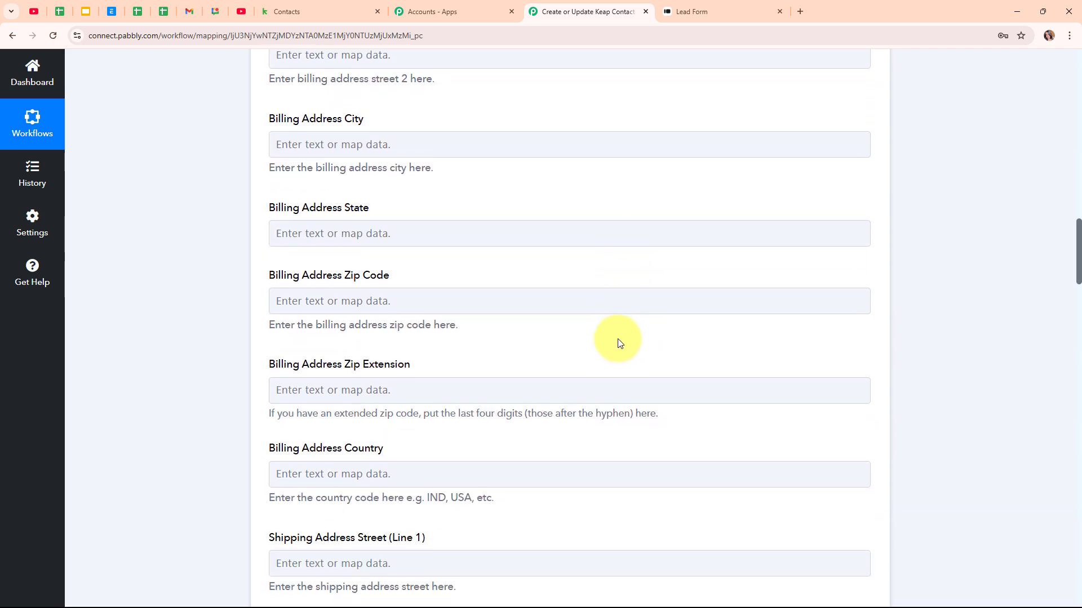
pyautogui.scroll(-9, 600, 337)
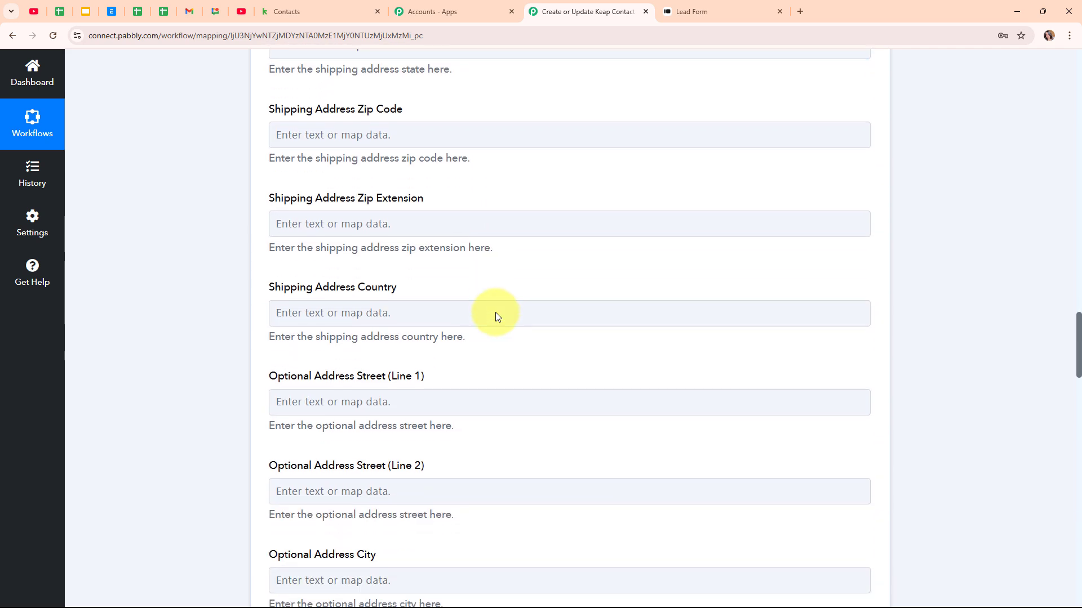
pyautogui.scroll(-11, 497, 313)
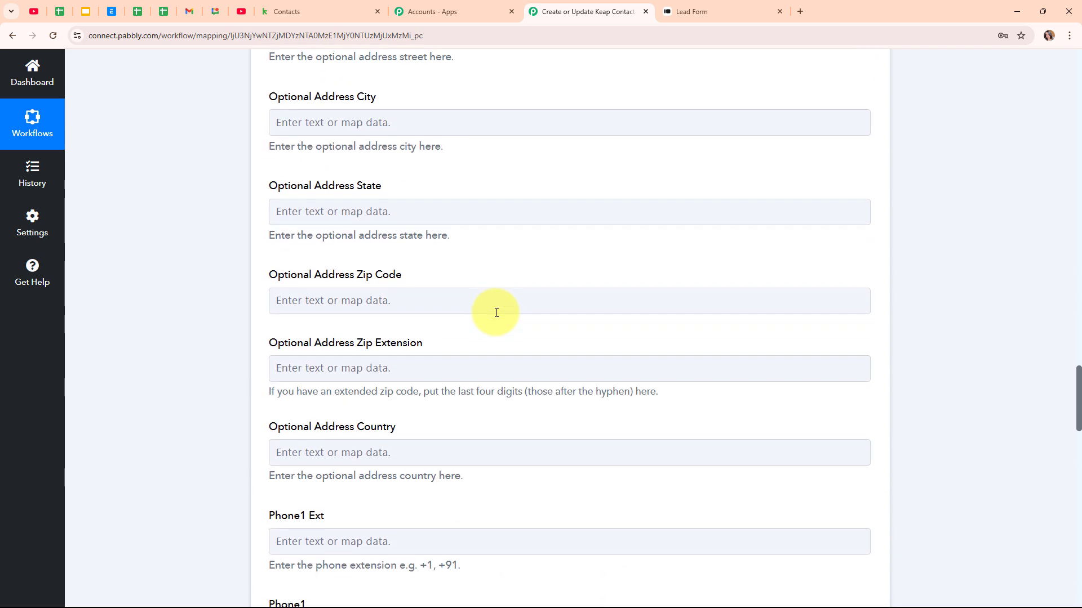
pyautogui.scroll(-2, 496, 313)
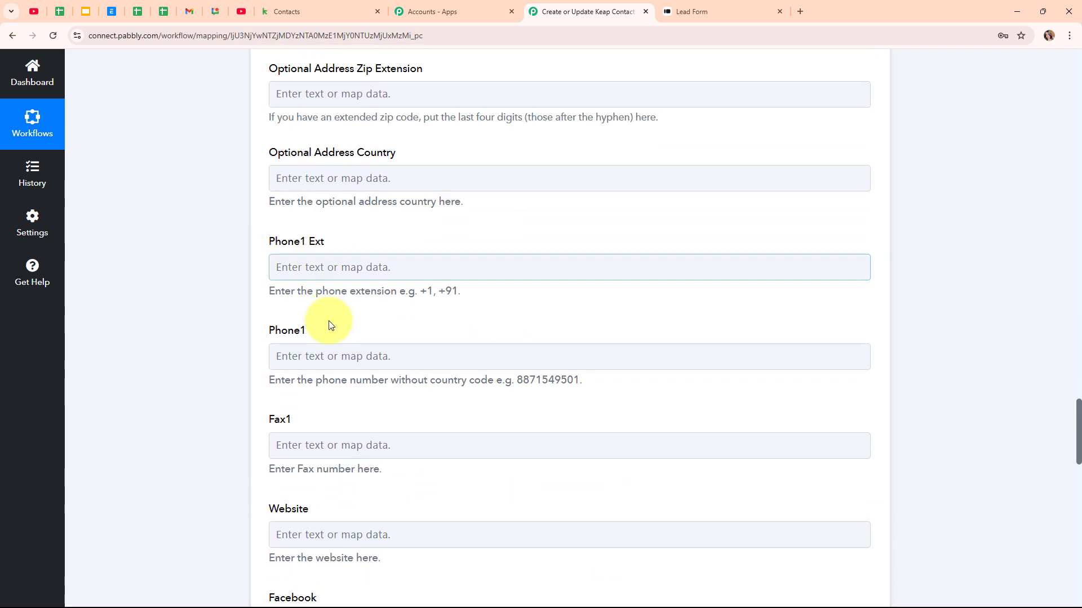
pyautogui.click(334, 350)
pyautogui.click(367, 419)
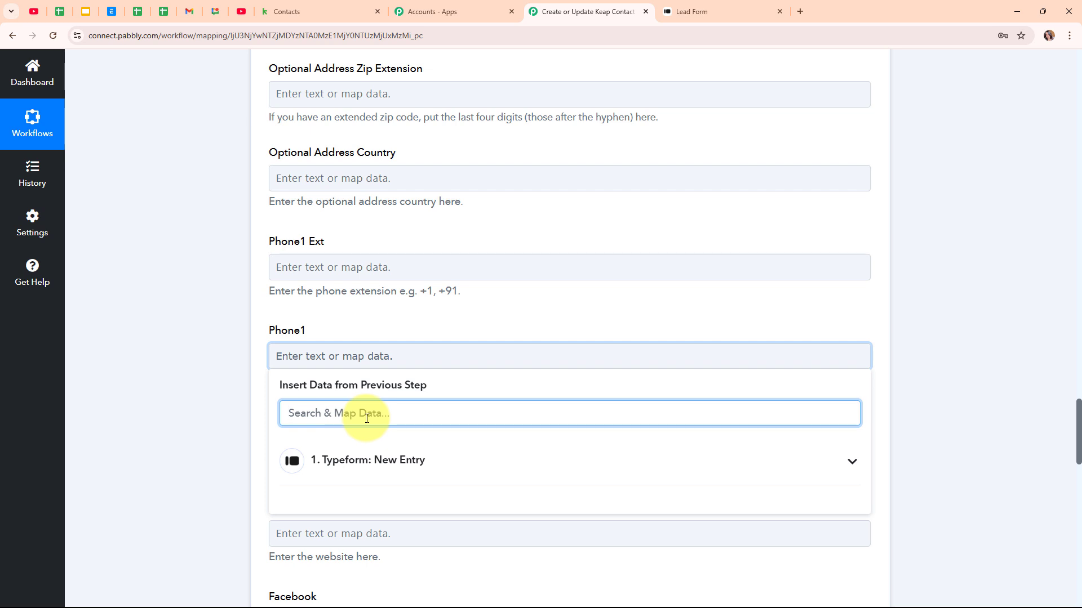
pyautogui.write('ph')
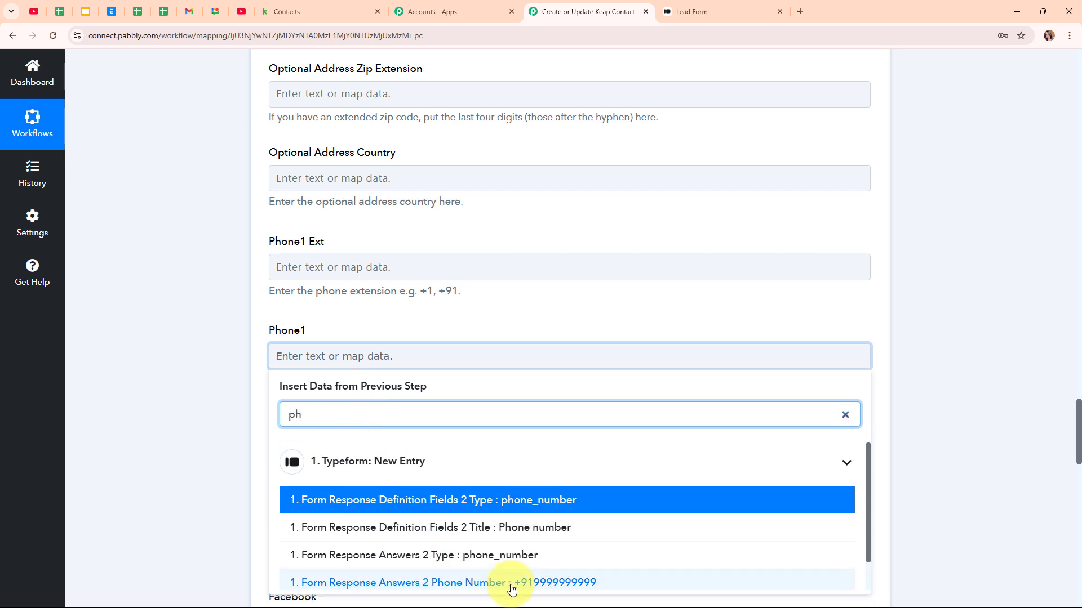
pyautogui.click(511, 586)
pyautogui.click(187, 384)
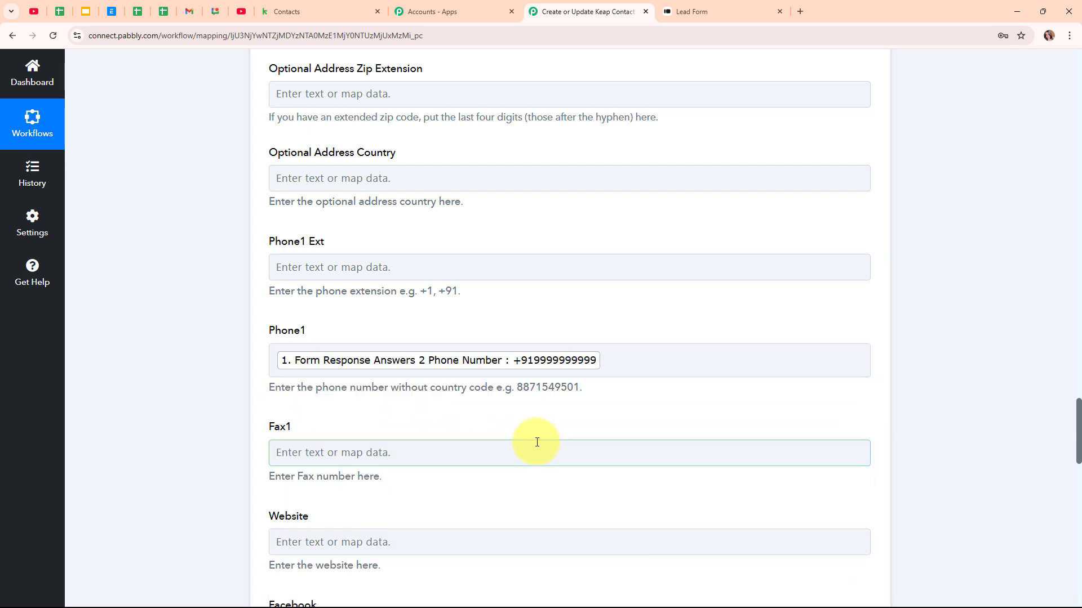
pyautogui.scroll(-2, 565, 431)
pyautogui.scroll(-6, 566, 433)
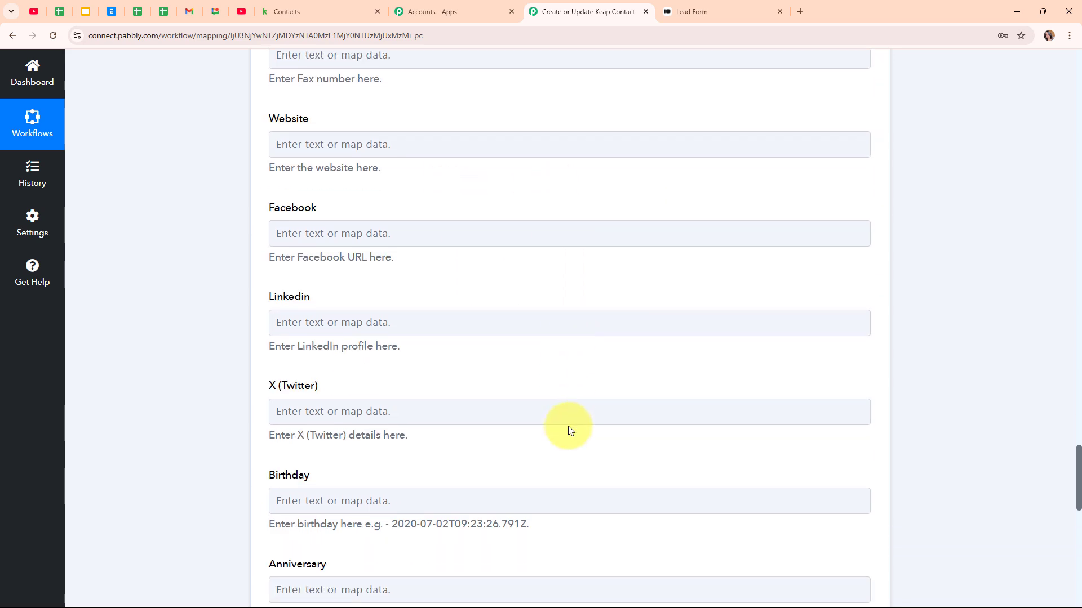
# Step: Save the Keap step and send a test request, checking the response returns contact Id 340
pyautogui.scroll(-6, 569, 431)
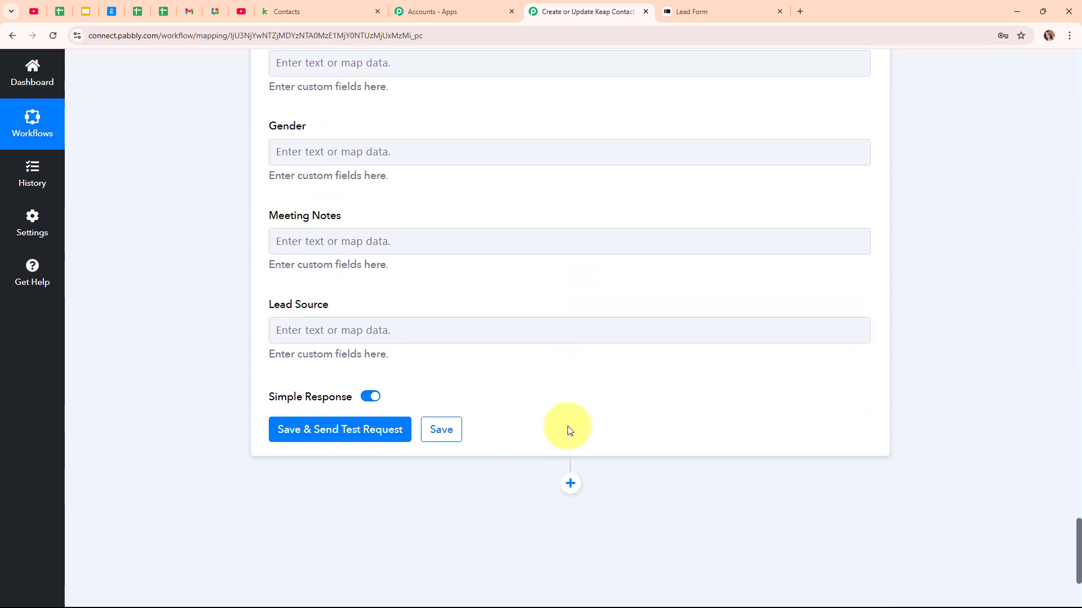
pyautogui.click(295, 431)
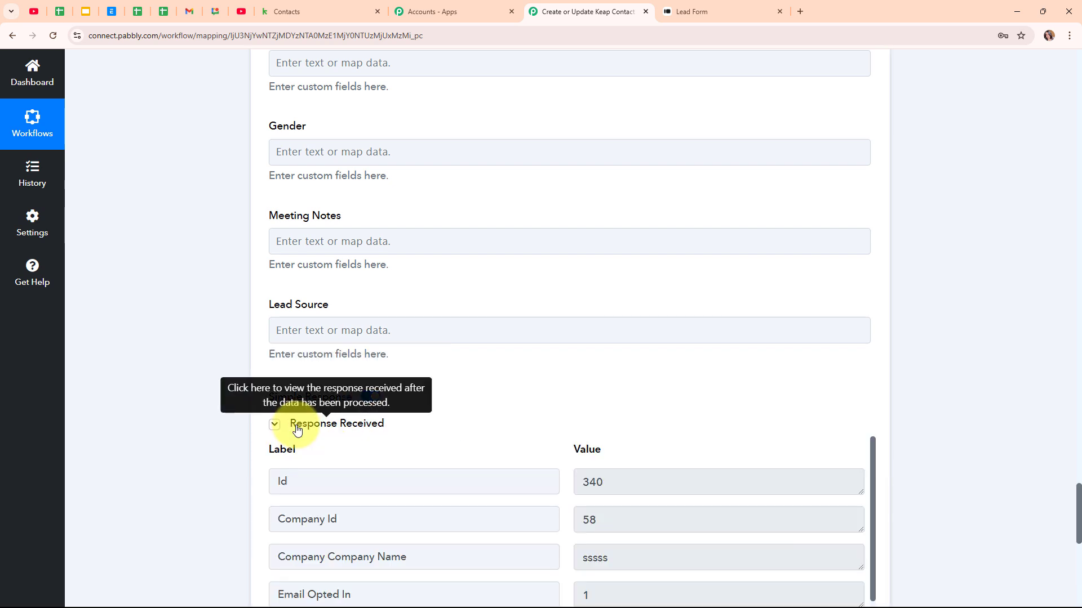
pyautogui.scroll(-3, 868, 426)
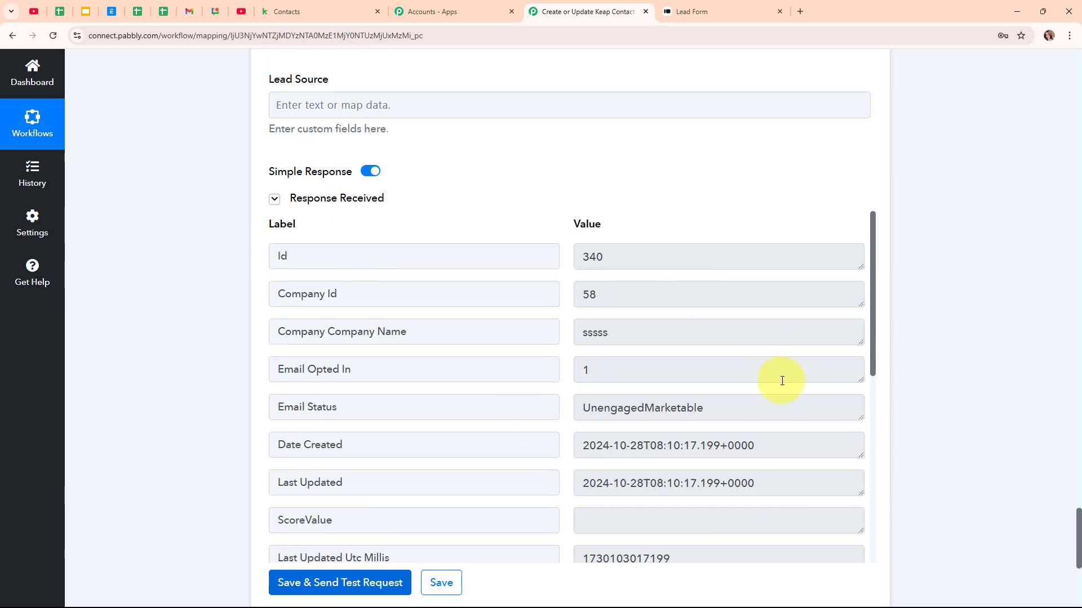
pyautogui.scroll(15, 941, 373)
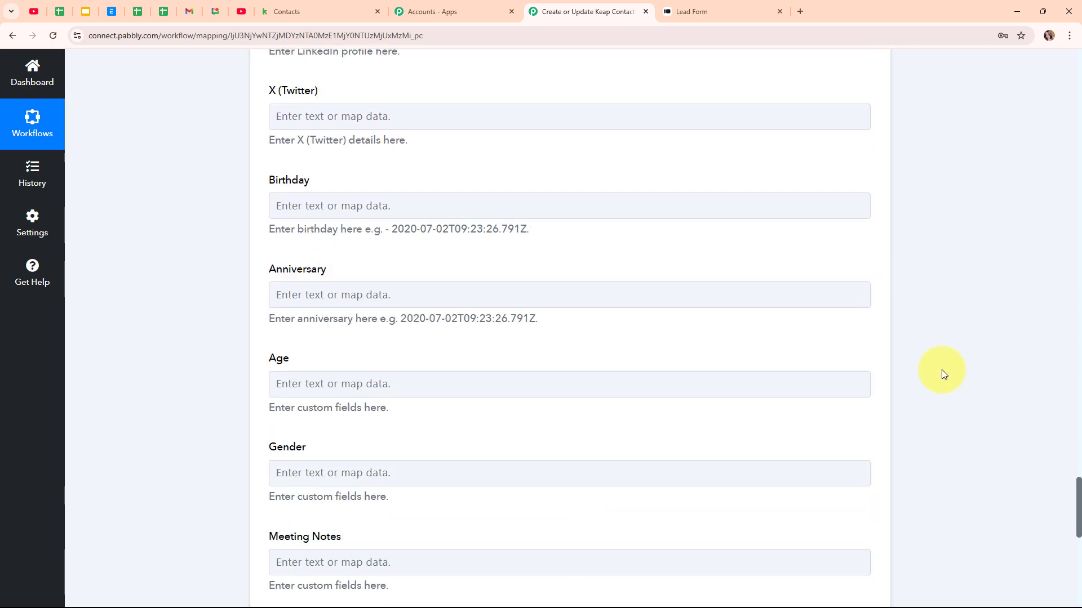
pyautogui.scroll(20, 941, 370)
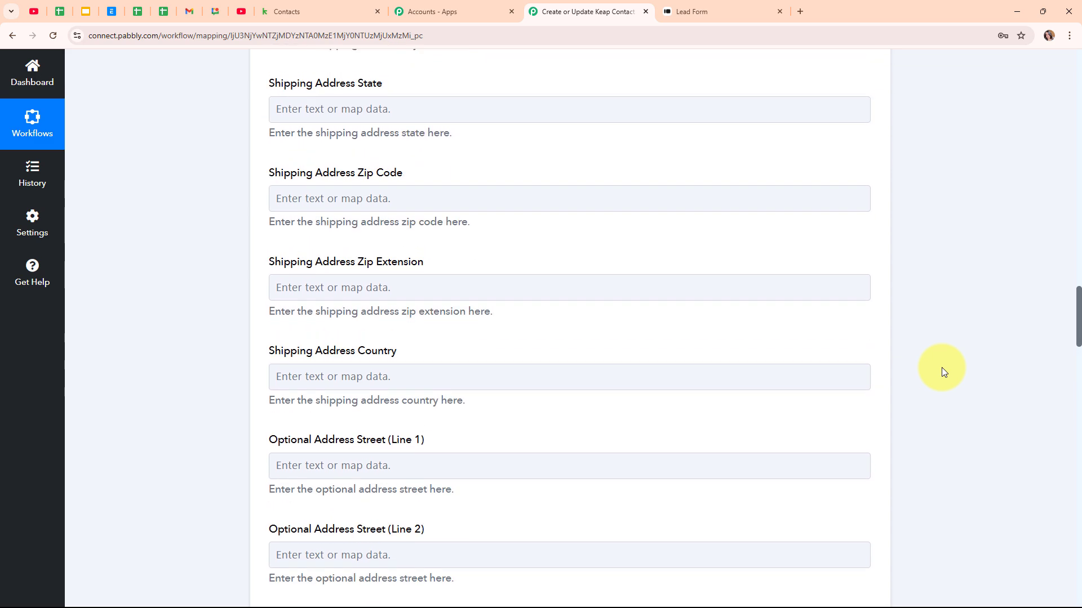
pyautogui.scroll(20, 926, 362)
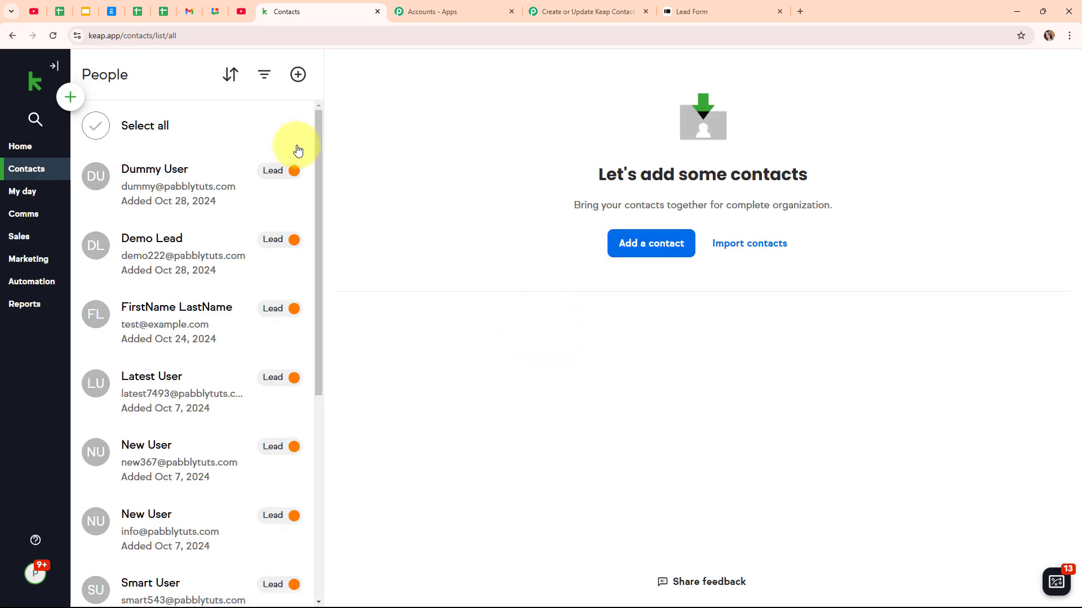
# Step: Open the newest contact in Keap's People list, then go back to the Pabbly workflow tab
pyautogui.click(164, 186)
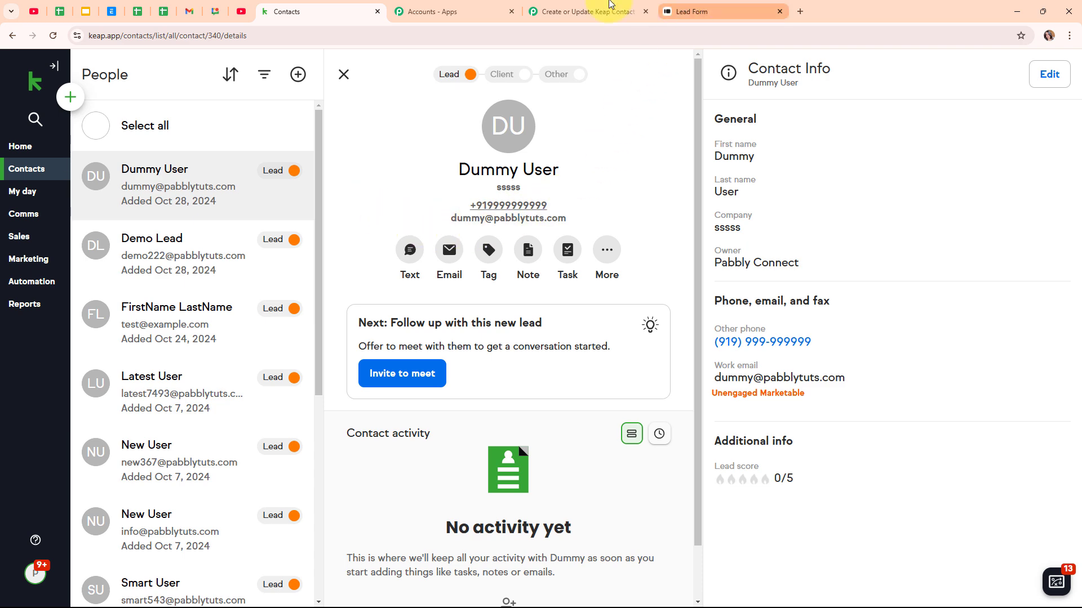
pyautogui.click(596, 9)
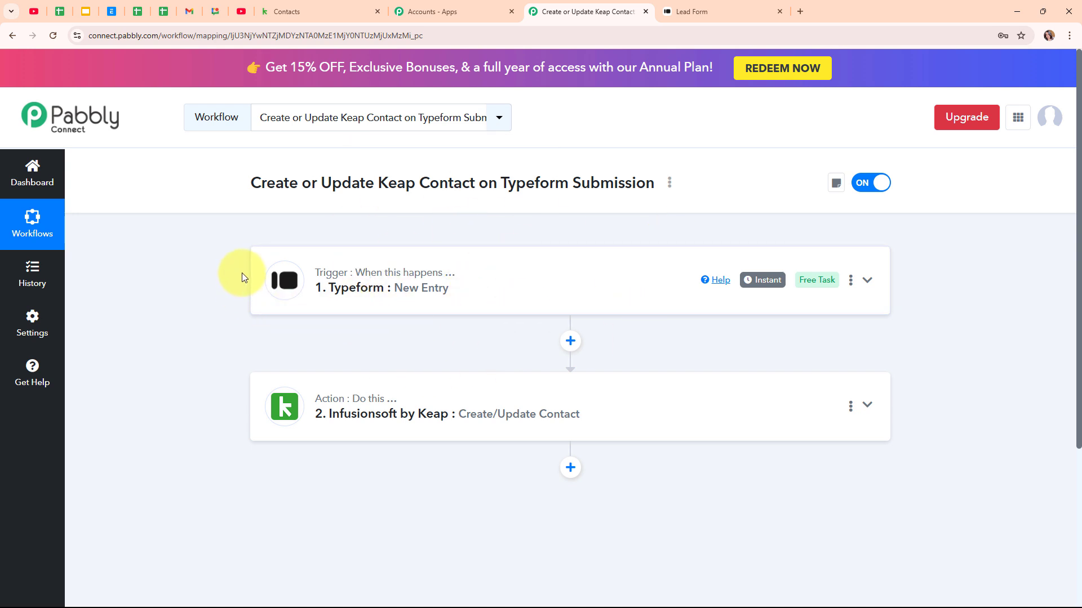
# Step: Reload the Lead Form and enter first name 'Test', last name 'Lead', a test phone number and e-mail
pyautogui.click(688, 11)
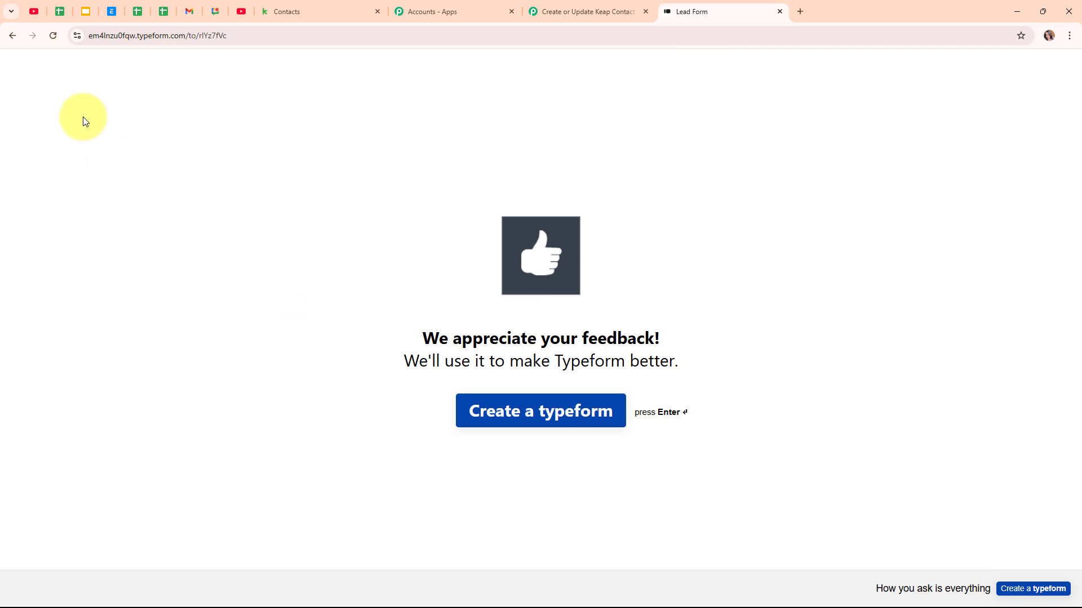
pyautogui.click(52, 35)
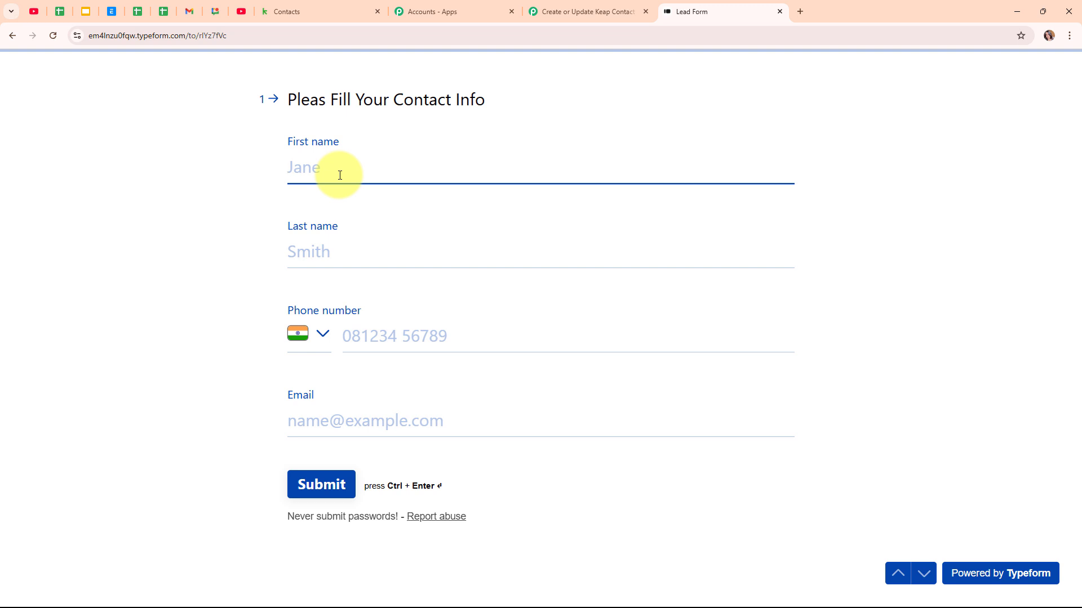
pyautogui.write('Test')
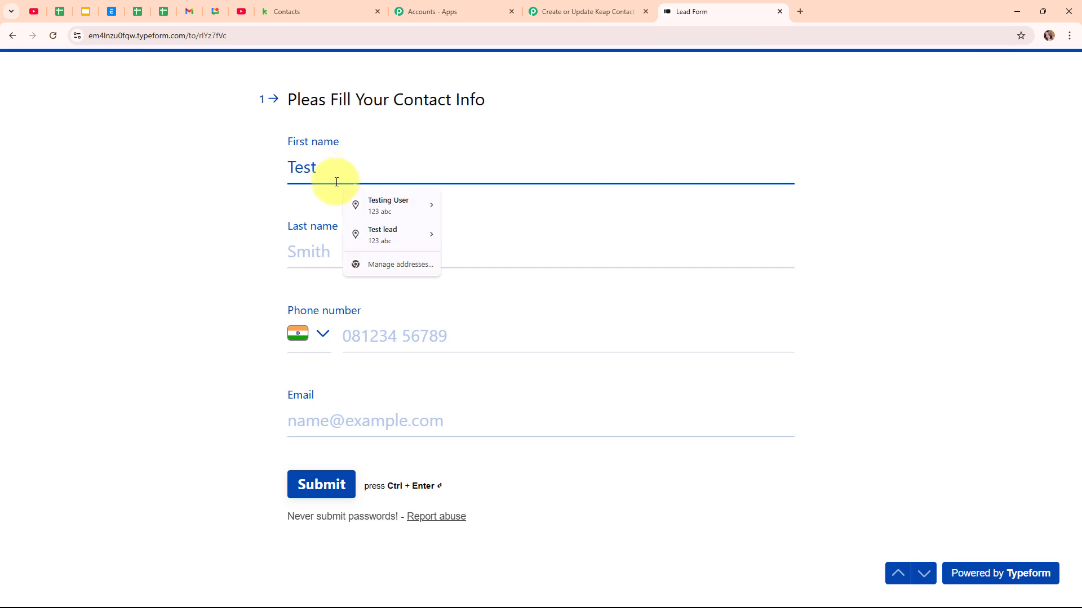
pyautogui.click(330, 246)
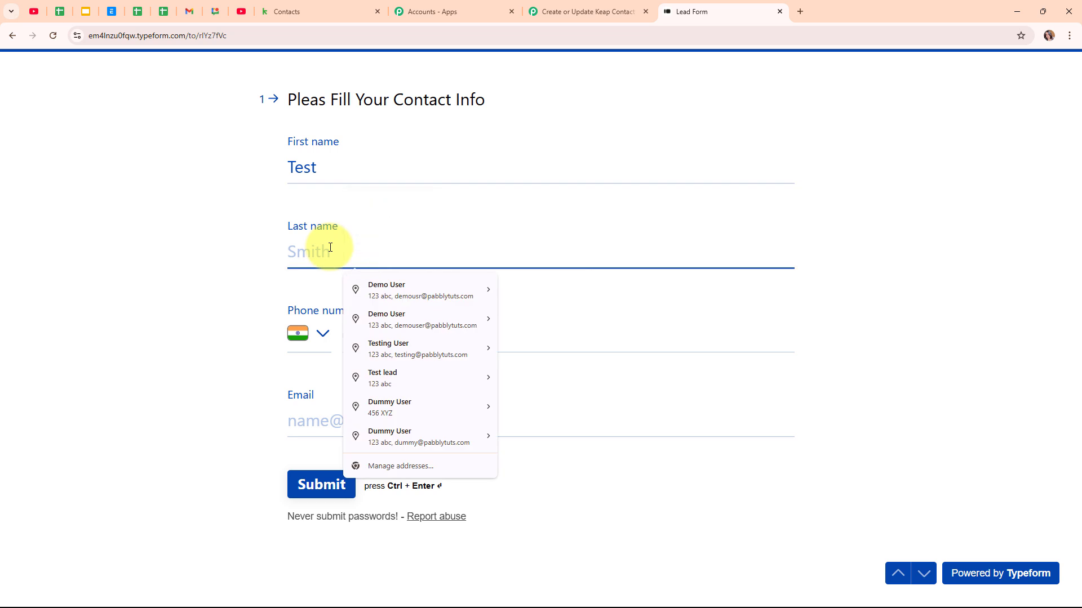
pyautogui.write('Lead')
pyautogui.click(469, 350)
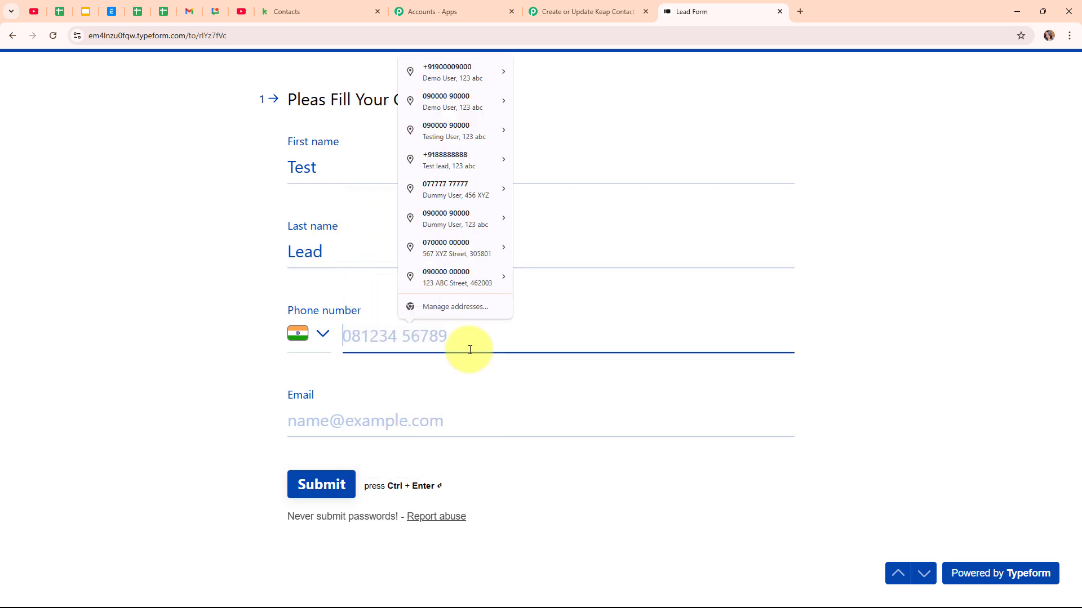
pyautogui.write('9696969696')
pyautogui.click(440, 417)
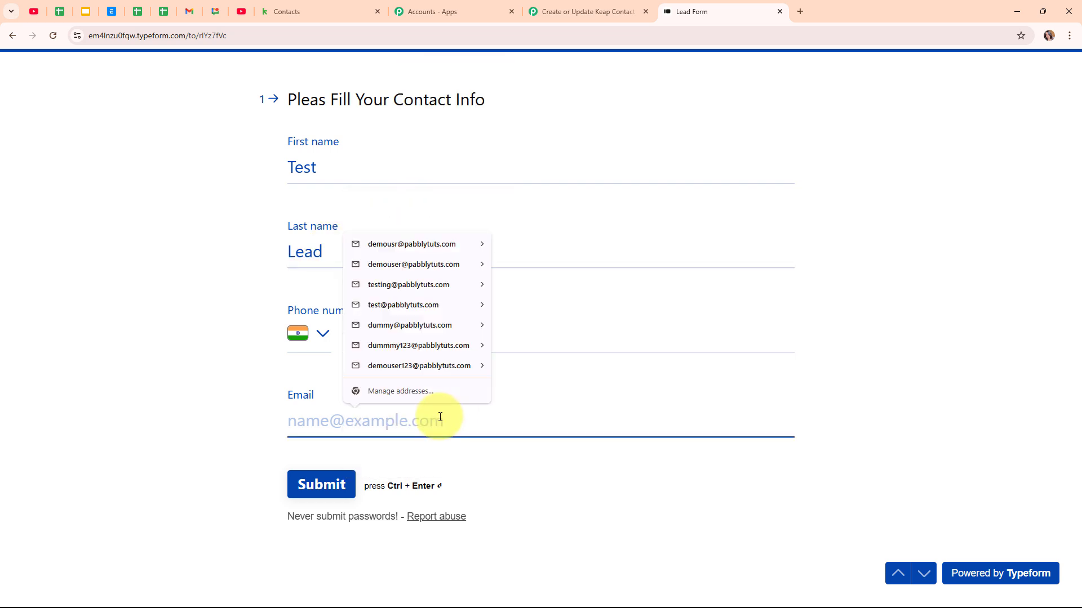
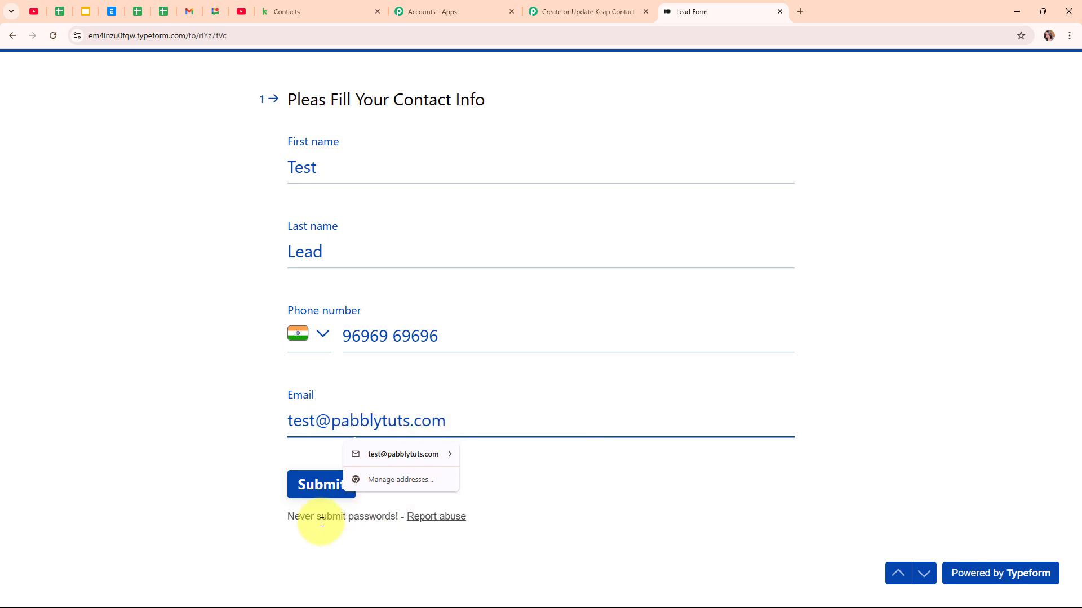
# Step: Submit the Lead Form, rate the experience 3, and return to Keap's contacts
pyautogui.click(312, 483)
pyautogui.click(509, 338)
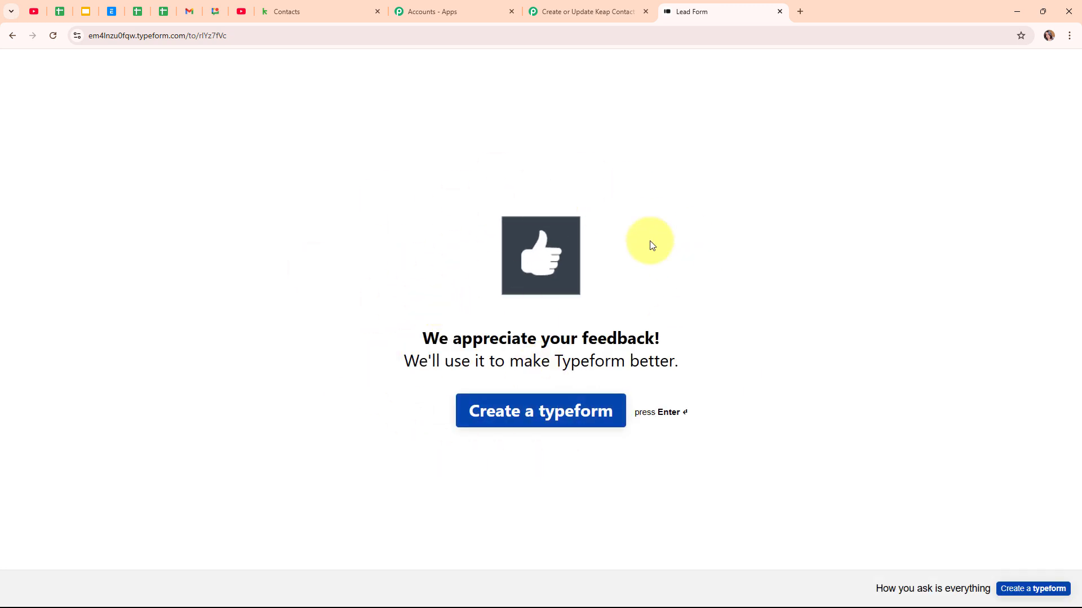
pyautogui.click(322, 12)
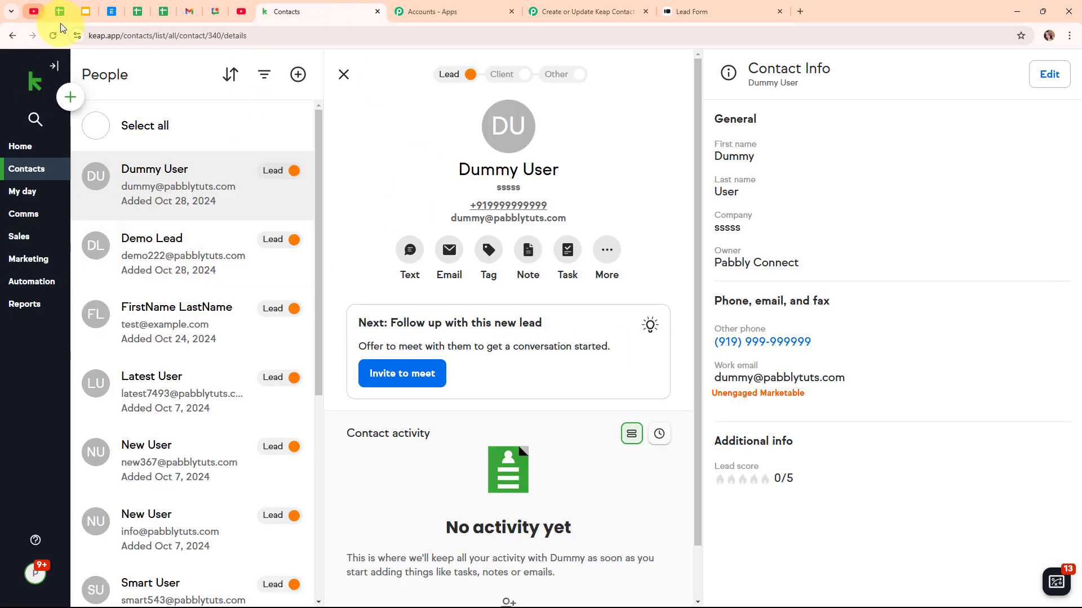
# Step: Refresh Keap's contacts and open the new Test Lead contact at the top of People
pyautogui.click(51, 35)
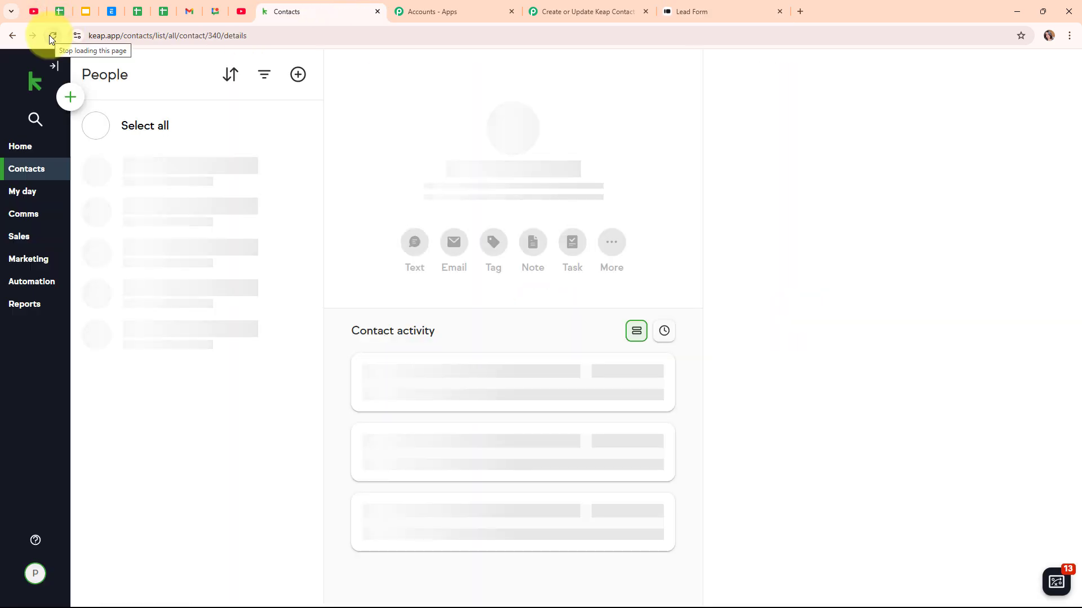
pyautogui.click(145, 170)
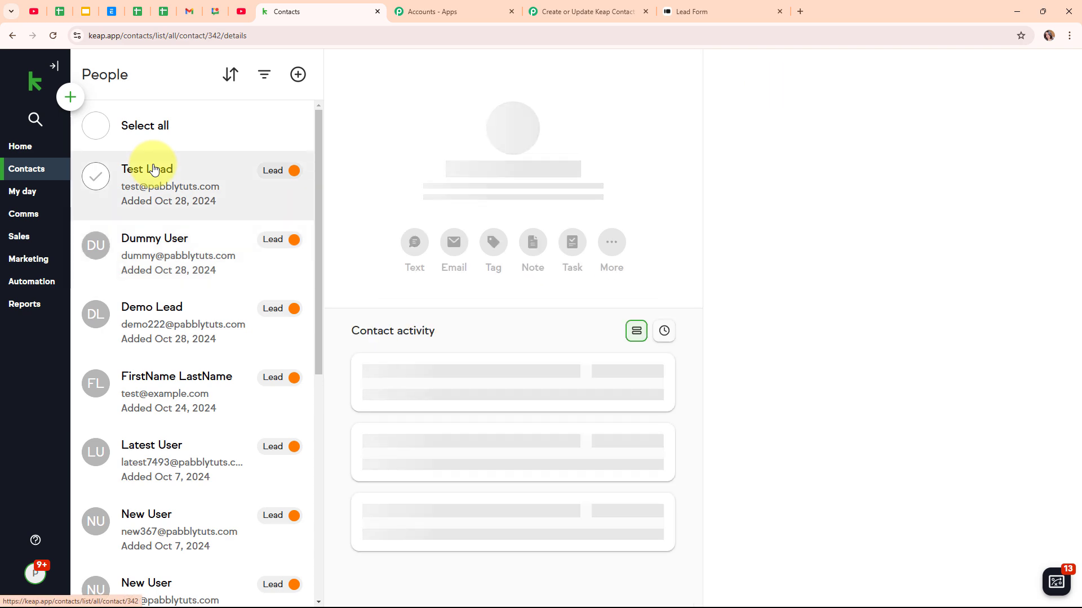